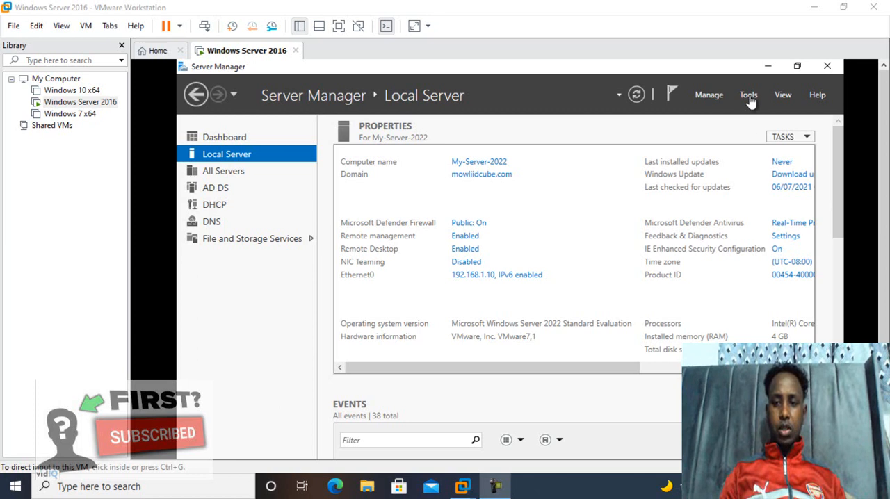
Step: Open Active Directory Users and Computers from Server Manager
{"action": "left_click", "coordinate": [750, 99]}
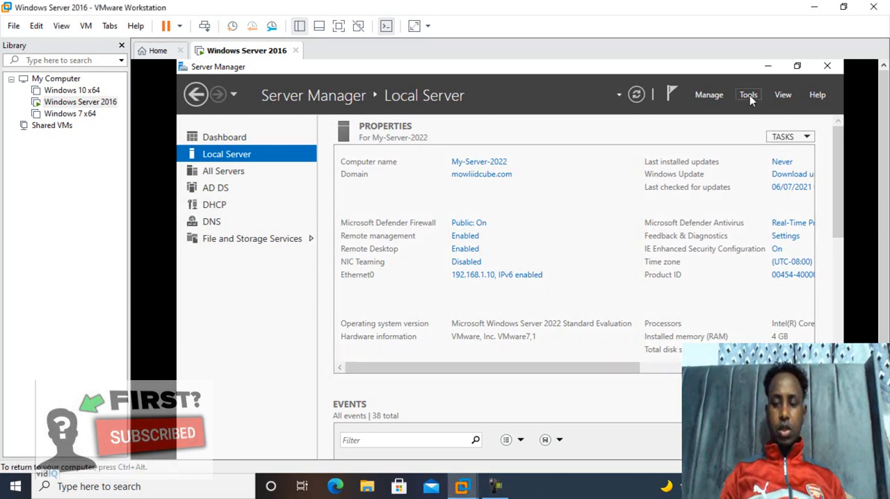
{"action": "left_click", "coordinate": [750, 95]}
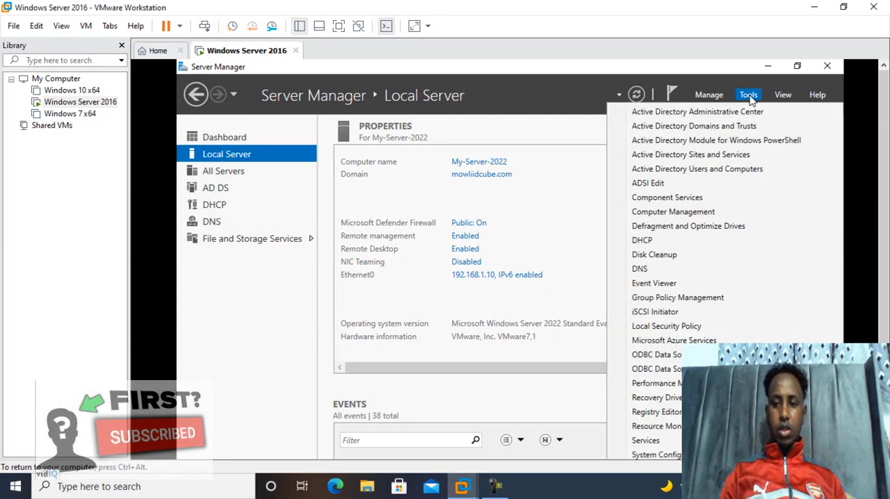
{"action": "left_click", "coordinate": [751, 172]}
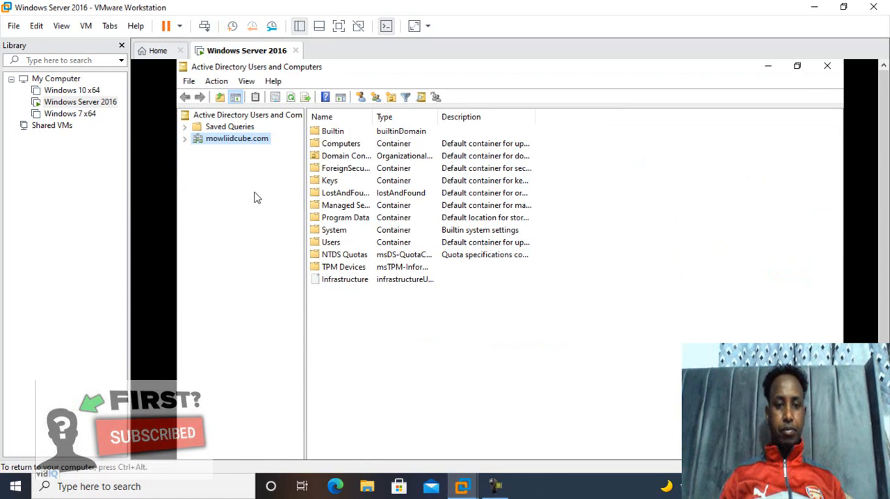
Step: Create an organizational unit named London in the mowliidcube.com domain, protected from accidental deletion
{"action": "right_click", "coordinate": [198, 142]}
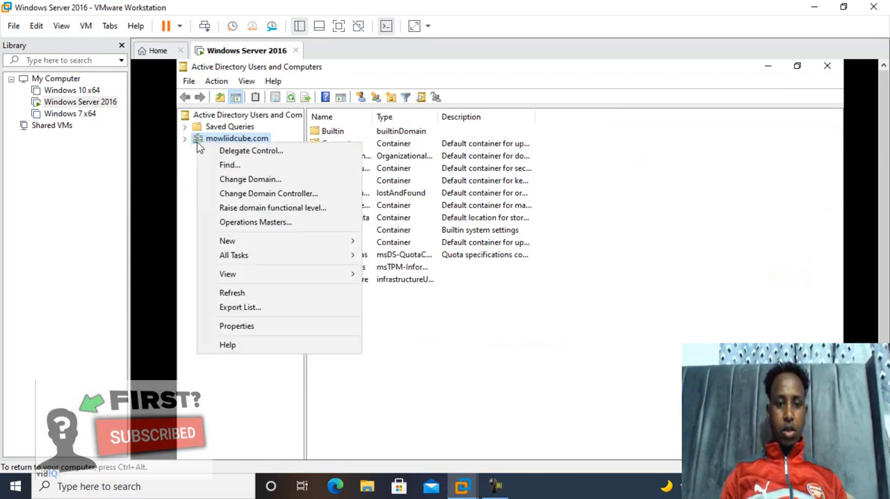
{"action": "mouse_move", "coordinate": [229, 243]}
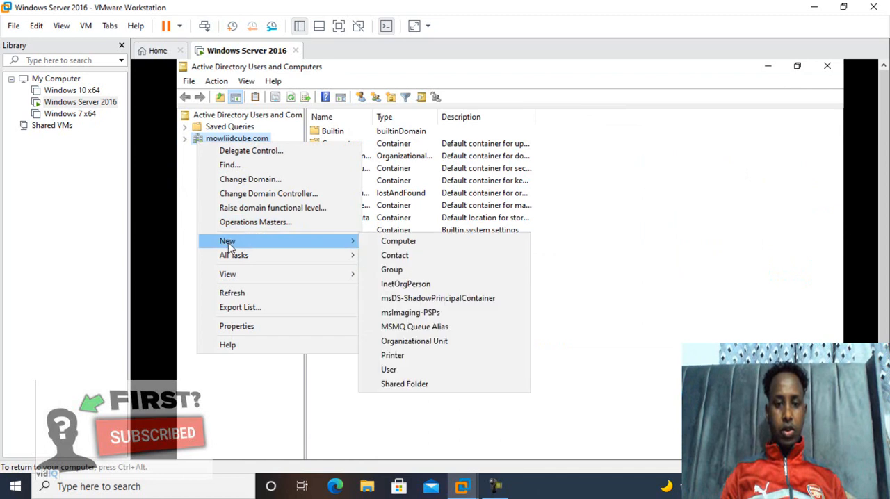
{"action": "left_click", "coordinate": [416, 343]}
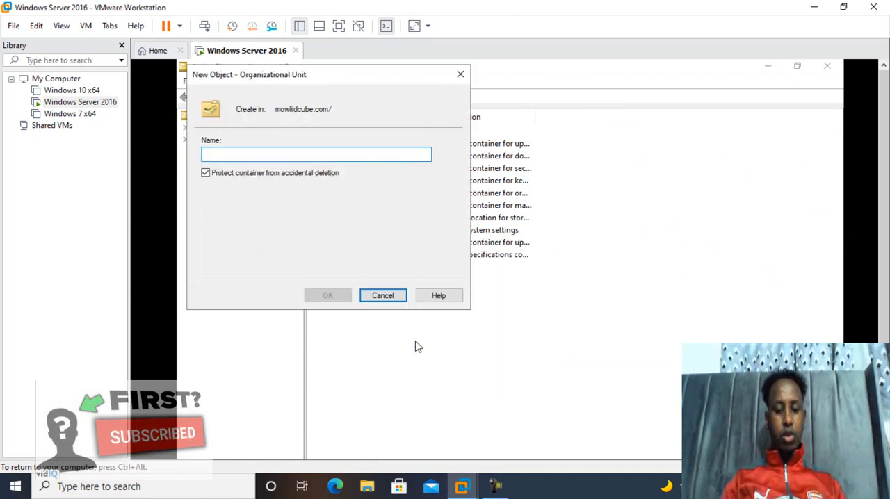
{"action": "type", "text": "Lon"}
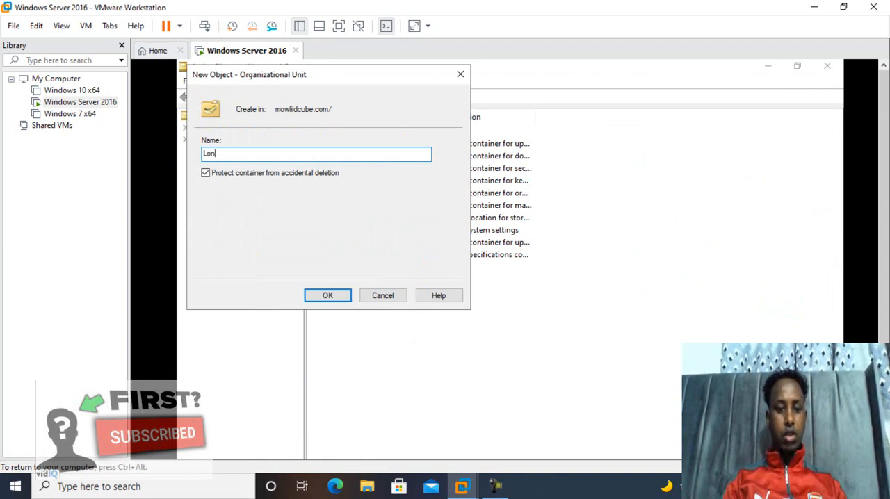
{"action": "type", "text": "don"}
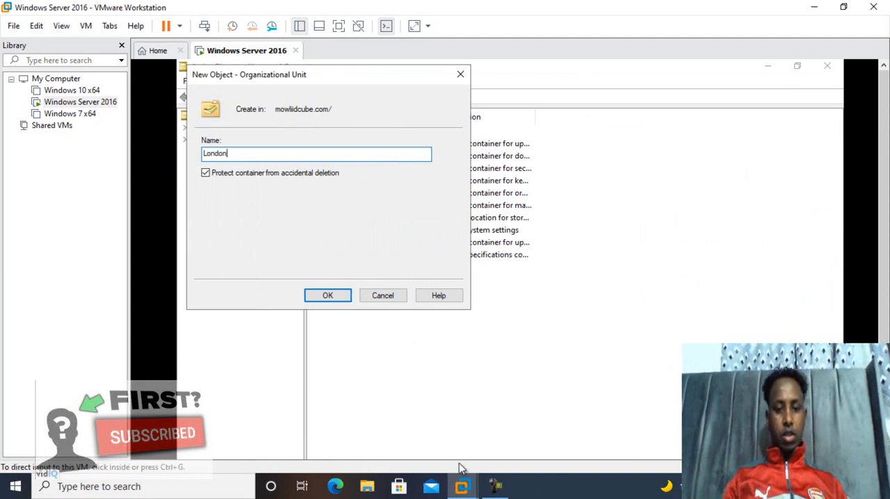
{"action": "left_click", "coordinate": [327, 297]}
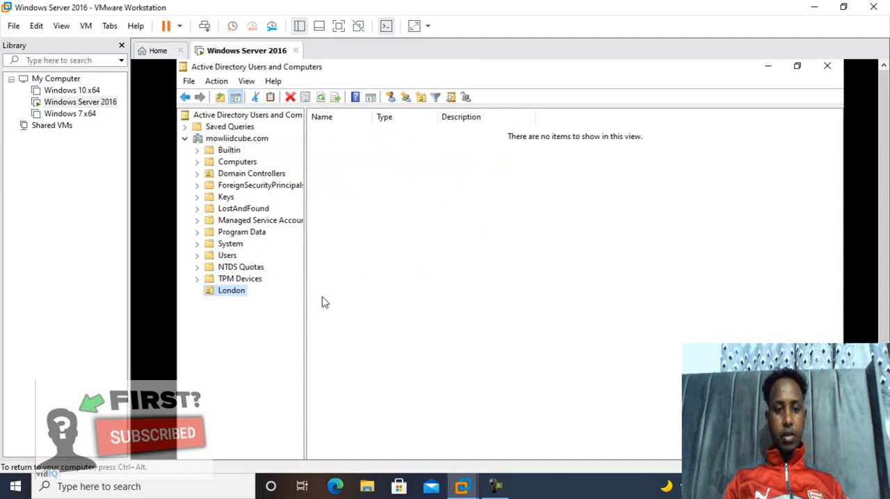
{"action": "right_click", "coordinate": [218, 296]}
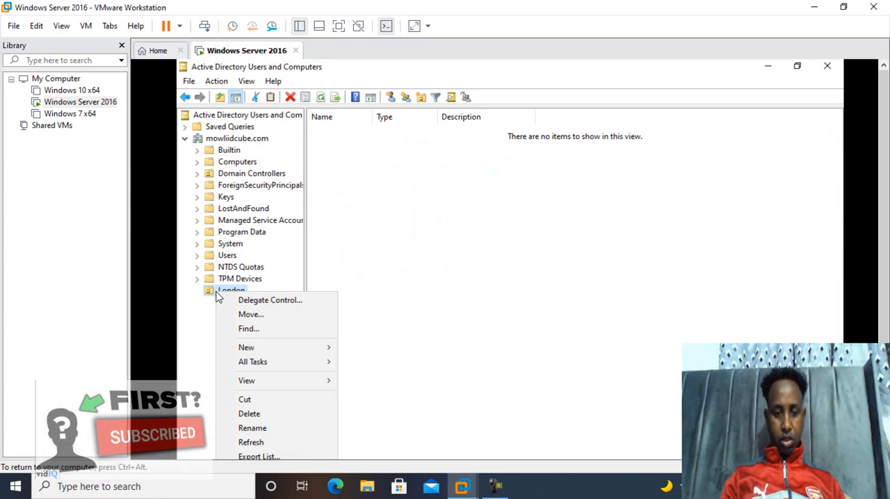
{"action": "mouse_move", "coordinate": [256, 389]}
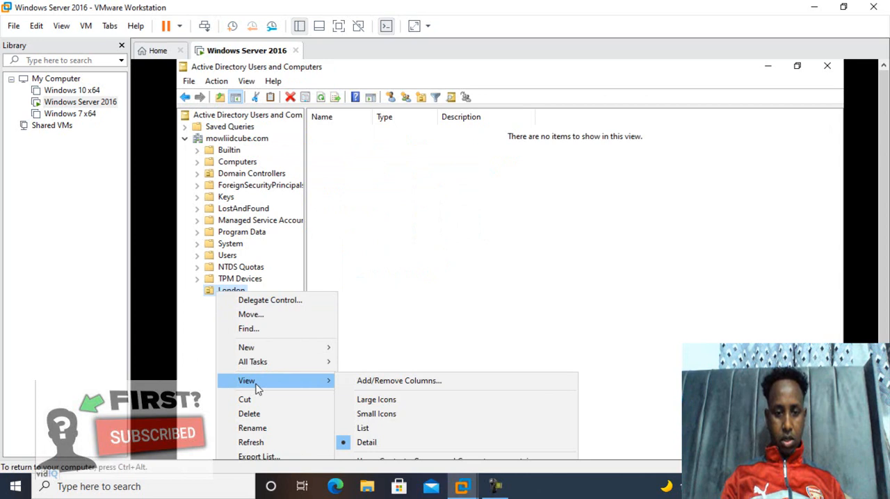
{"action": "mouse_move", "coordinate": [259, 352]}
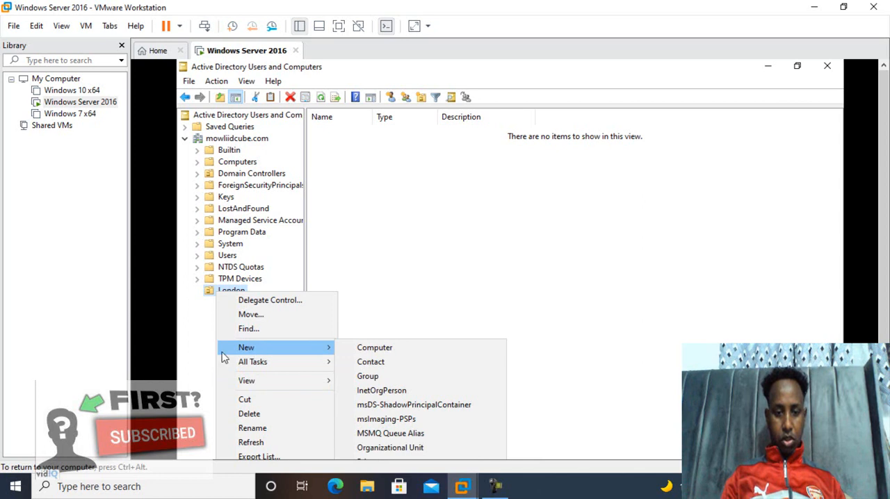
{"action": "left_click", "coordinate": [176, 348]}
Step: Create an organizational unit named HR inside London, protected from accidental deletion
{"action": "left_click", "coordinate": [211, 293]}
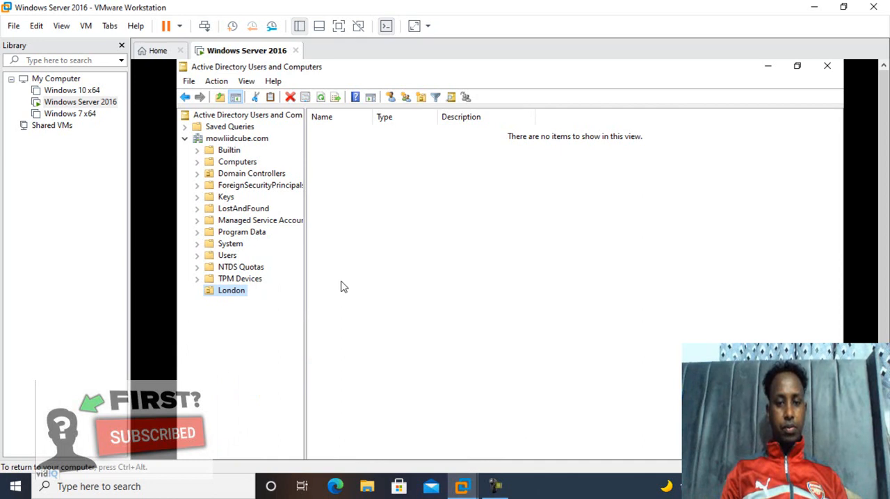
{"action": "left_click", "coordinate": [421, 97]}
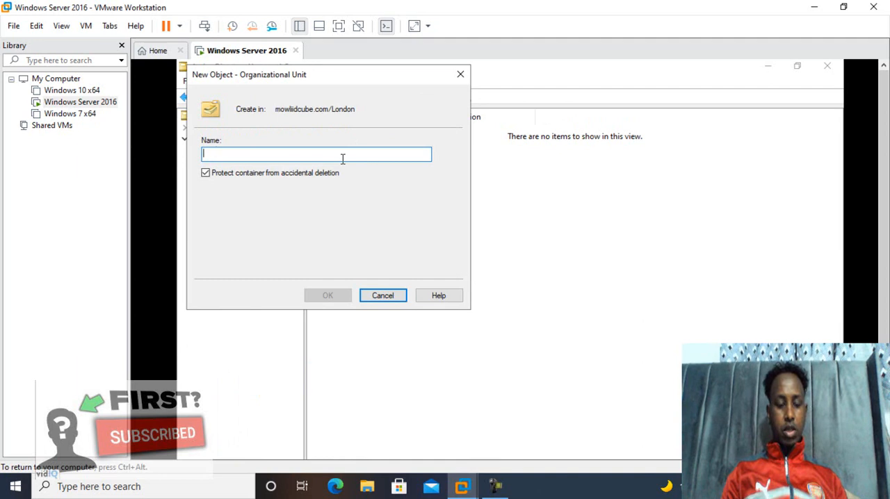
{"action": "type", "text": "HR"}
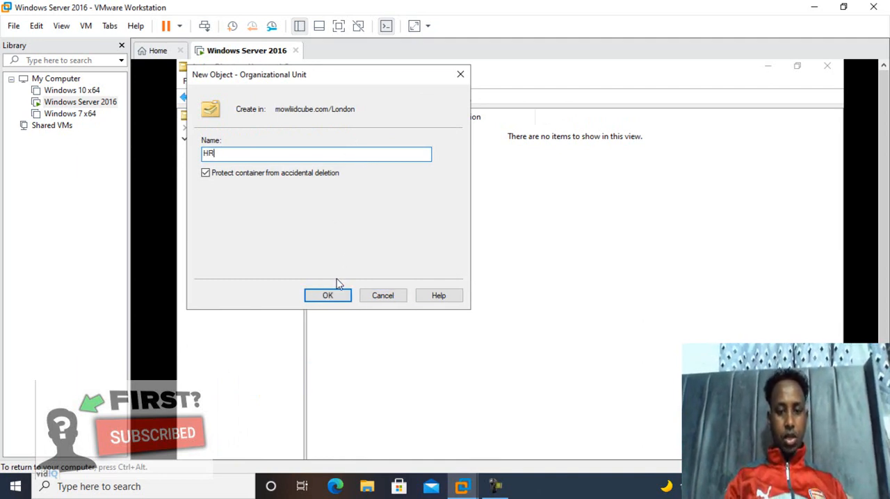
{"action": "left_click", "coordinate": [329, 297]}
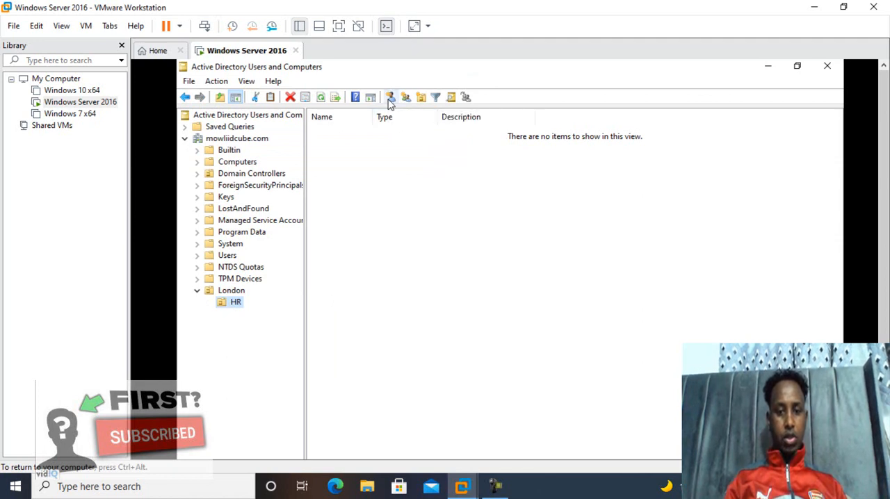
Step: Create a security group with global scope named Tech-Users in the HR organizational unit
{"action": "left_click", "coordinate": [390, 99]}
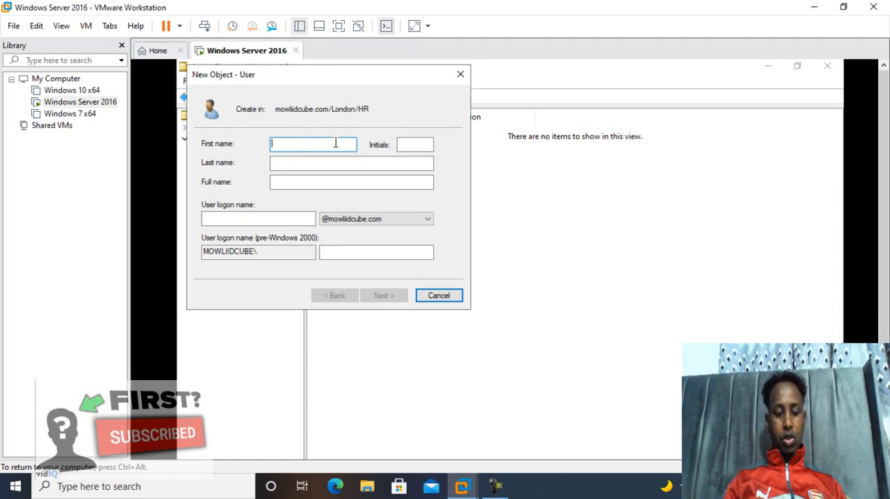
{"action": "left_click", "coordinate": [462, 74]}
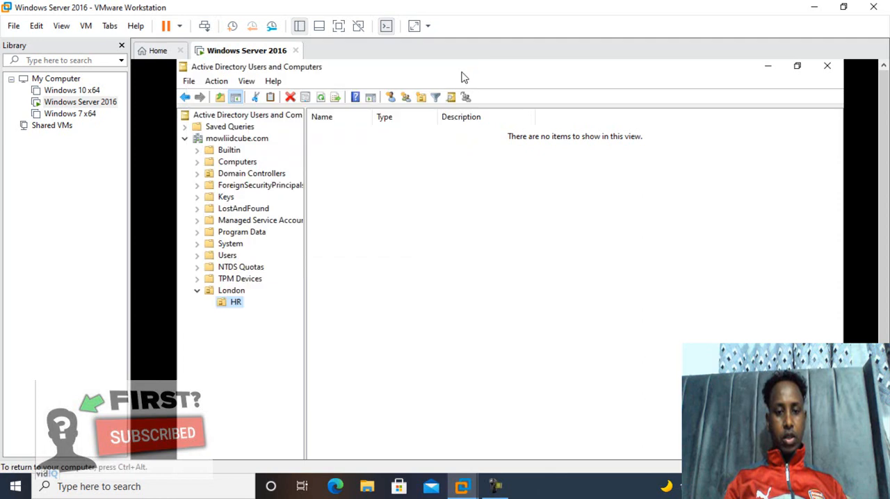
{"action": "left_click", "coordinate": [406, 98]}
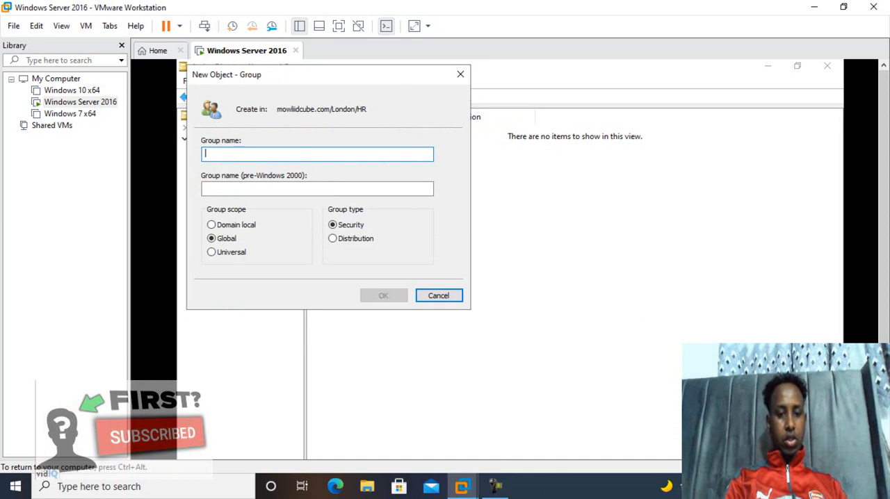
{"action": "type", "text": "Tech"}
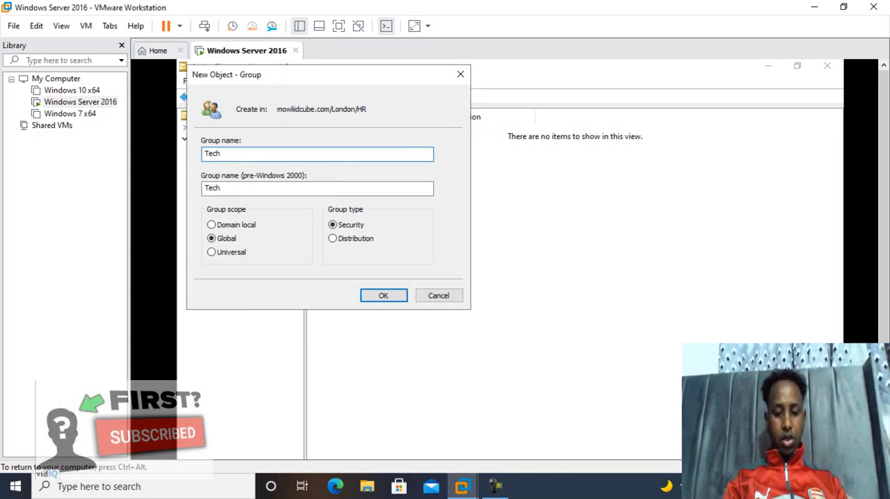
{"action": "type", "text": "-"}
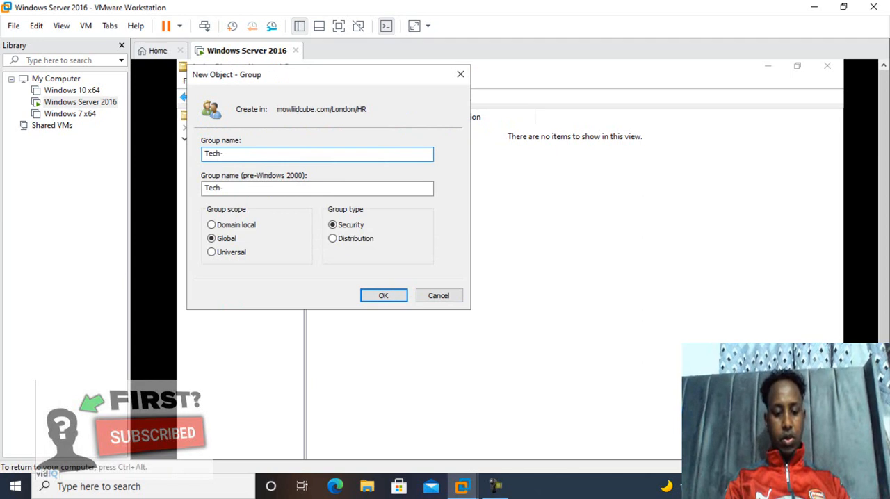
{"action": "type", "text": "User"}
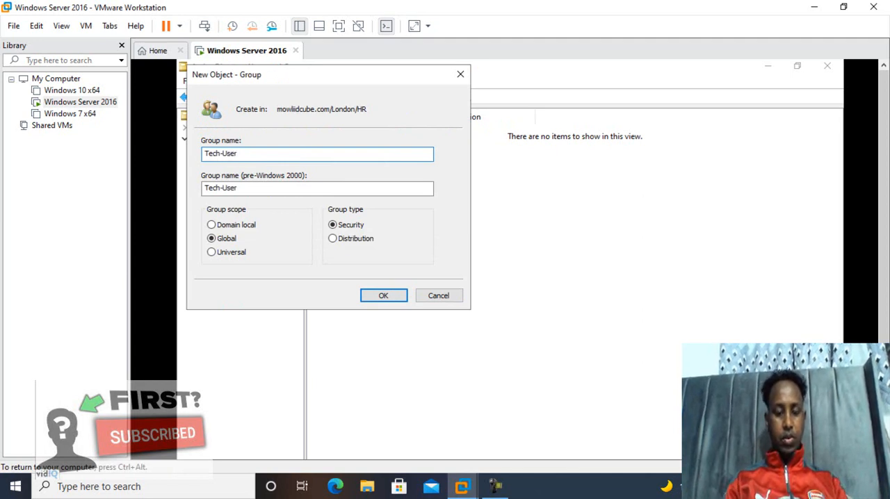
{"action": "type", "text": "-1"}
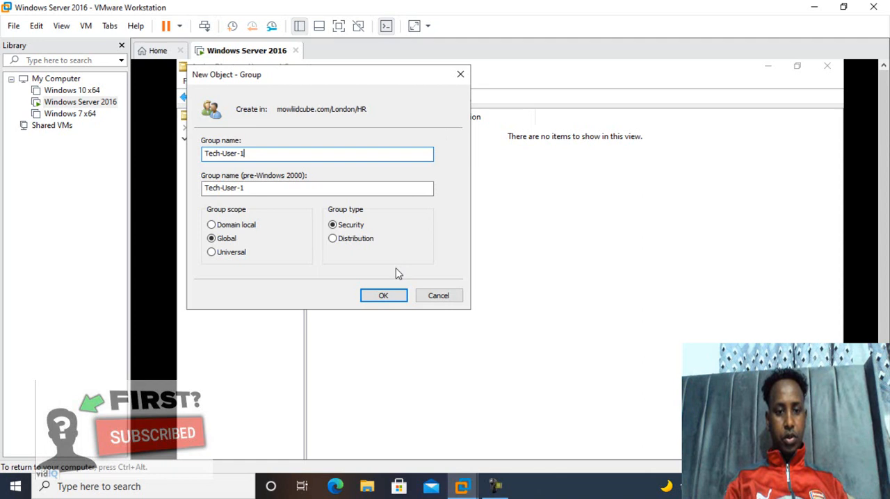
{"action": "key", "text": "BackSpace"}
{"action": "key", "text": "BackSpace"}
{"action": "key", "text": "BackSpace"}
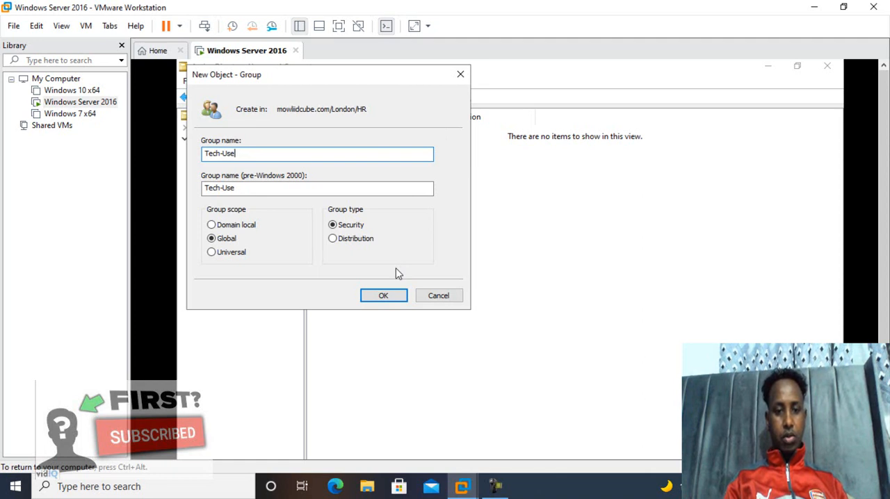
{"action": "type", "text": "rs"}
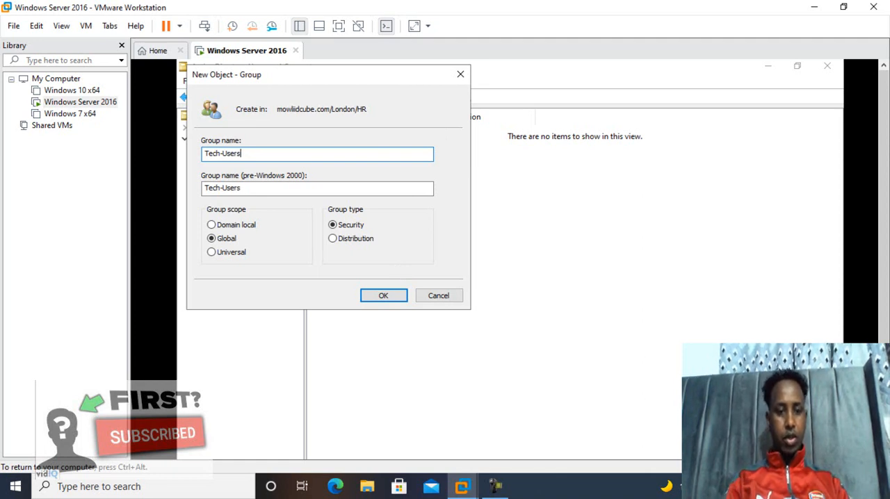
{"action": "left_click", "coordinate": [384, 295]}
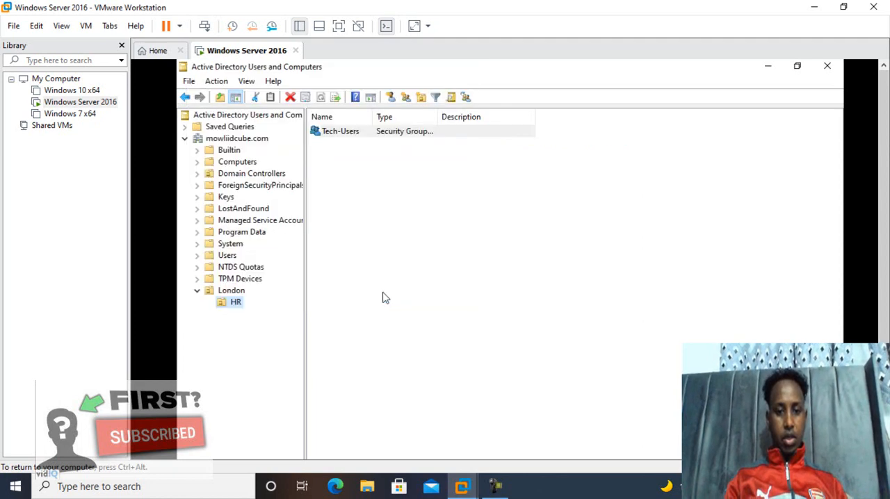
Step: Start a new user in the HR unit with first name, full name and logon name Tech-user-1, and continue to the password settings
{"action": "left_click", "coordinate": [391, 97]}
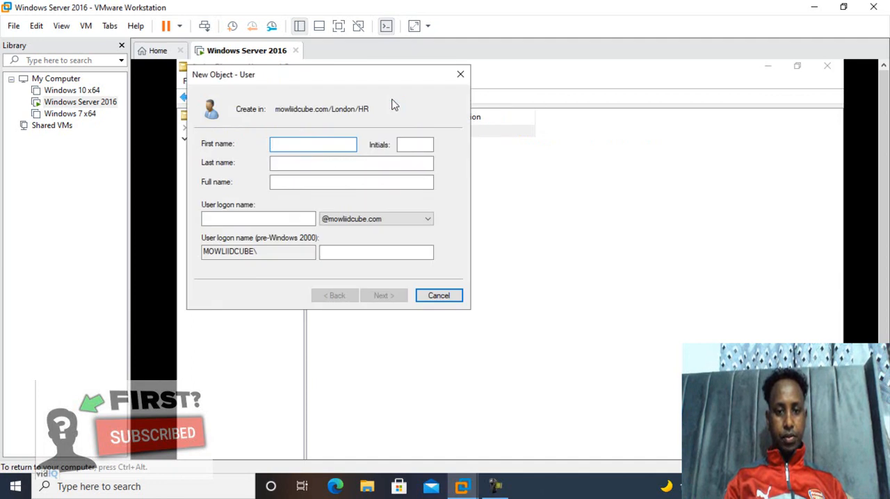
{"action": "type", "text": "Tech"}
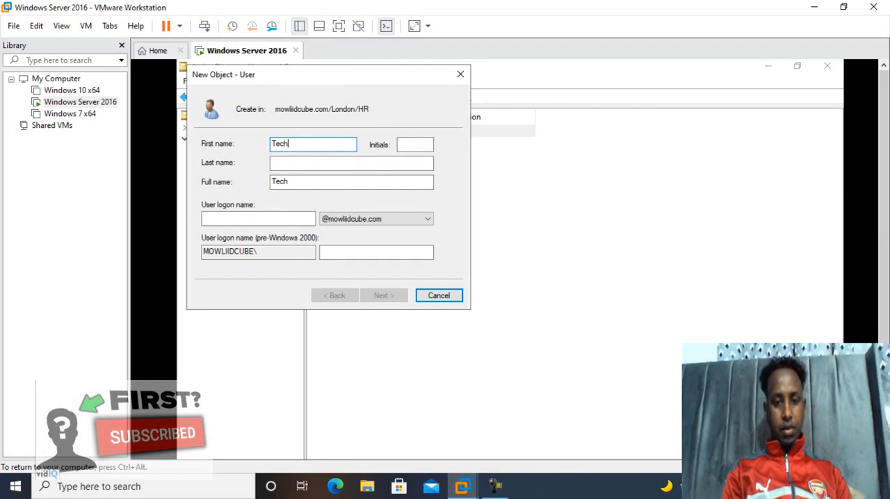
{"action": "type", "text": "-"}
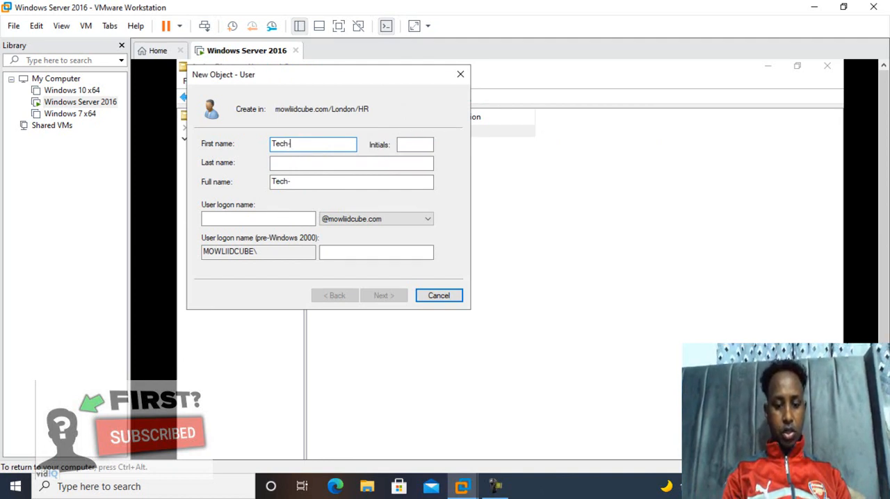
{"action": "type", "text": "user"}
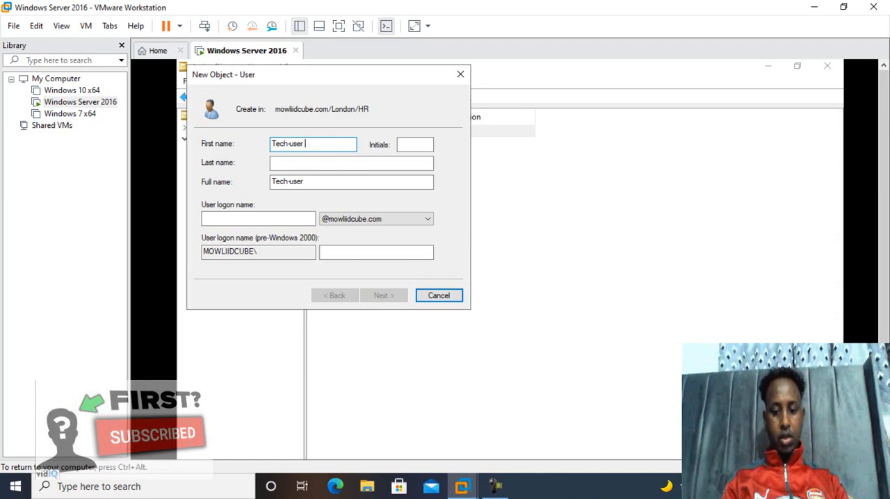
{"action": "type", "text": "-1"}
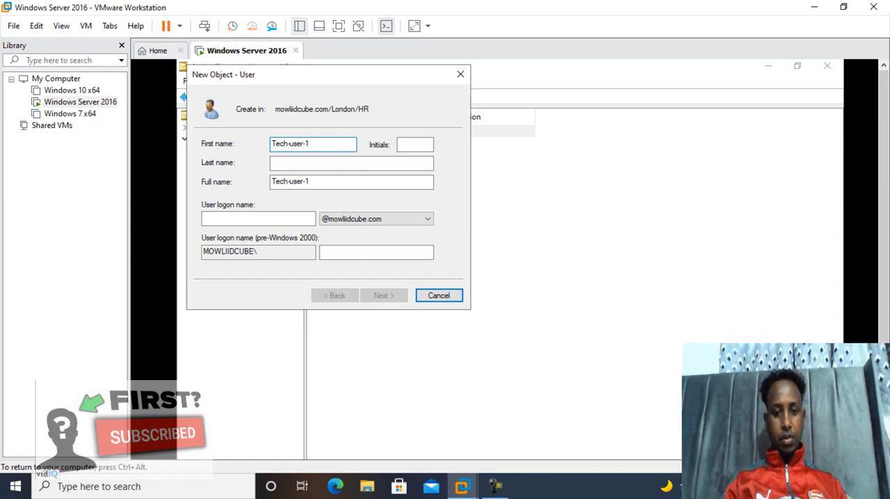
{"action": "left_click", "coordinate": [314, 183]}
{"action": "left_click_drag", "start_coordinate": [320, 182], "coordinate": [265, 179]}
{"action": "key", "text": "ctrl+c"}
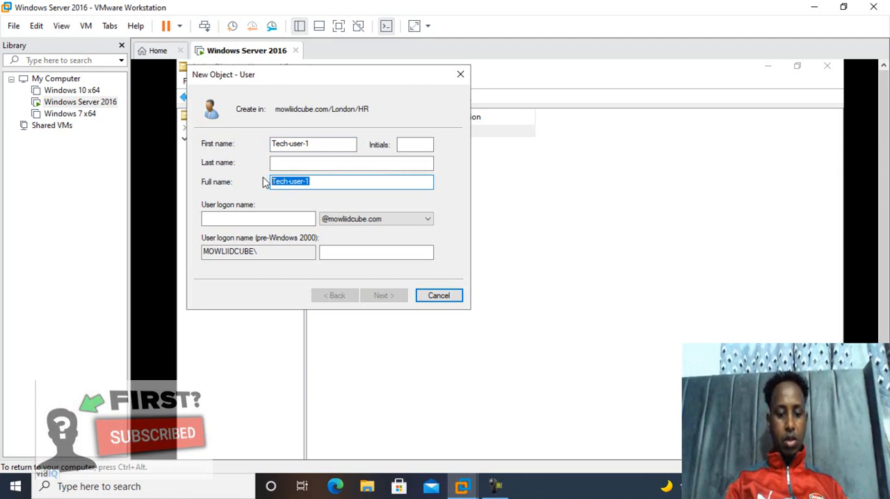
{"action": "left_click", "coordinate": [253, 222]}
{"action": "key", "text": "ctrl+v"}
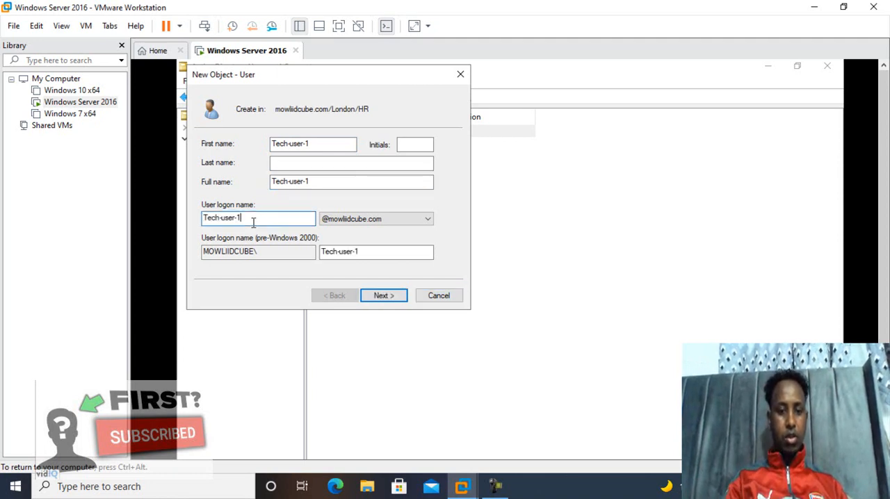
{"action": "left_click", "coordinate": [383, 297]}
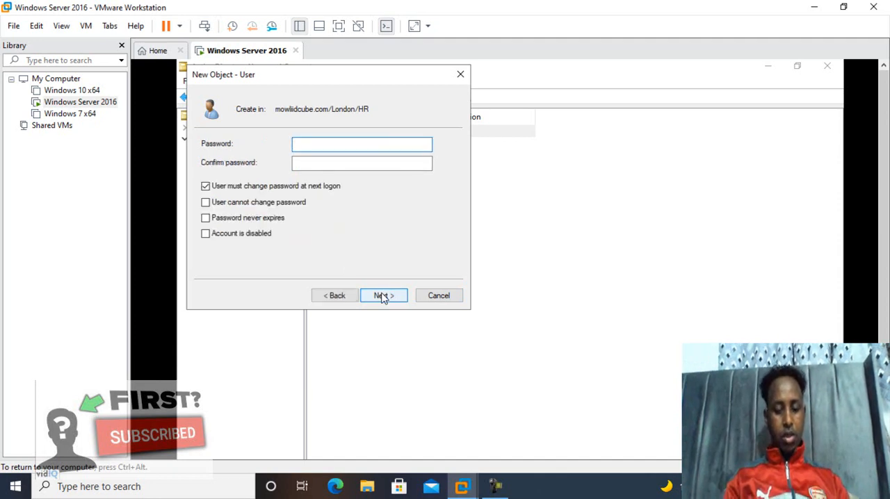
Step: Enter and confirm the account password for the new user Tech-user-1
{"action": "type", "text": "•••••"}
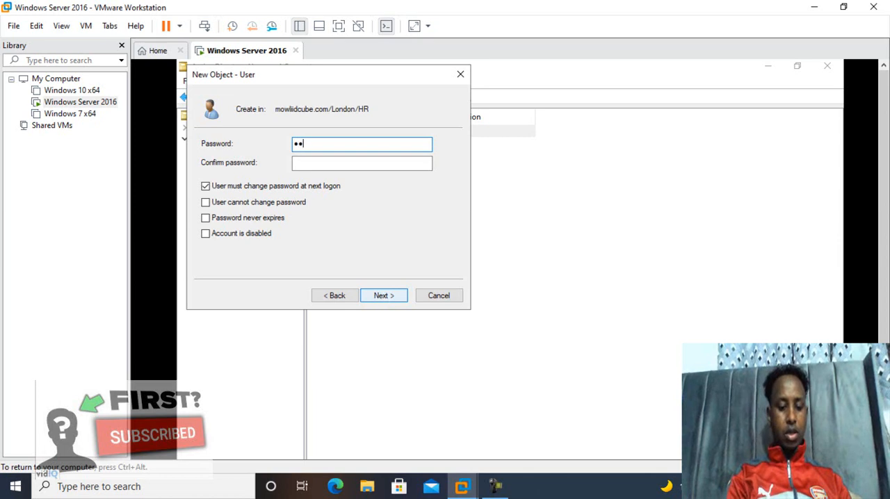
{"action": "type", "text": "••••"}
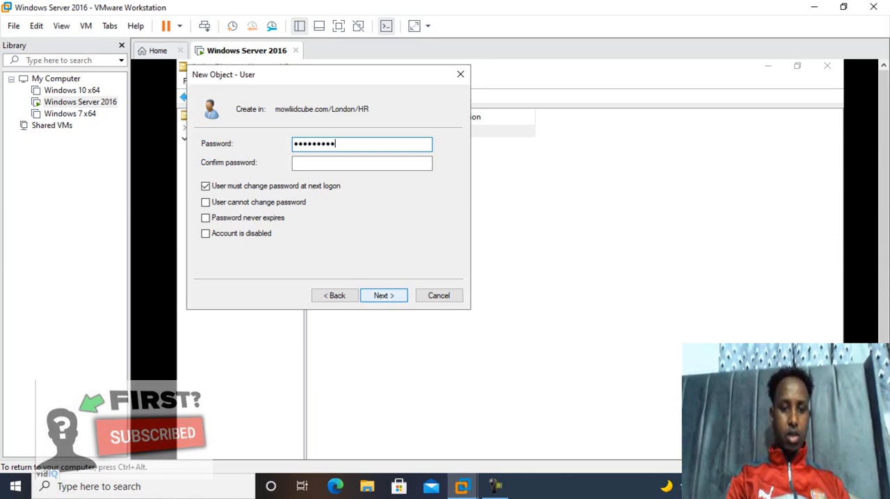
{"action": "left_click", "coordinate": [335, 162]}
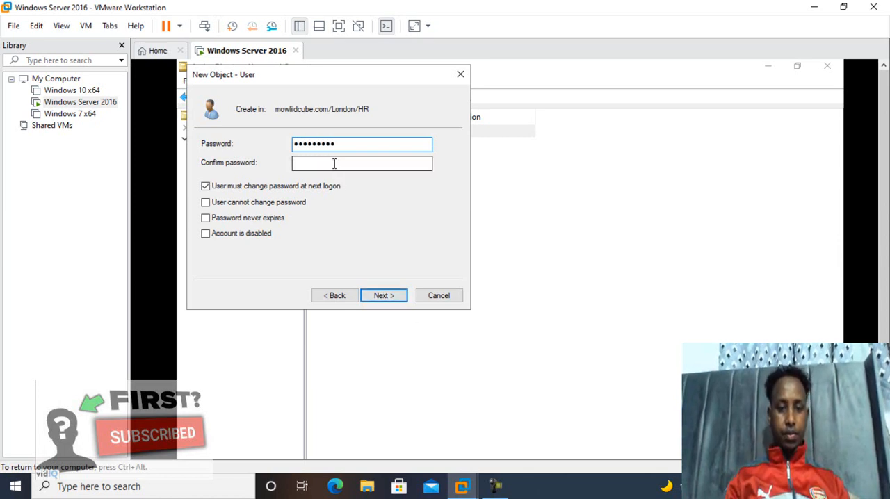
{"action": "type", "text": "•••••"}
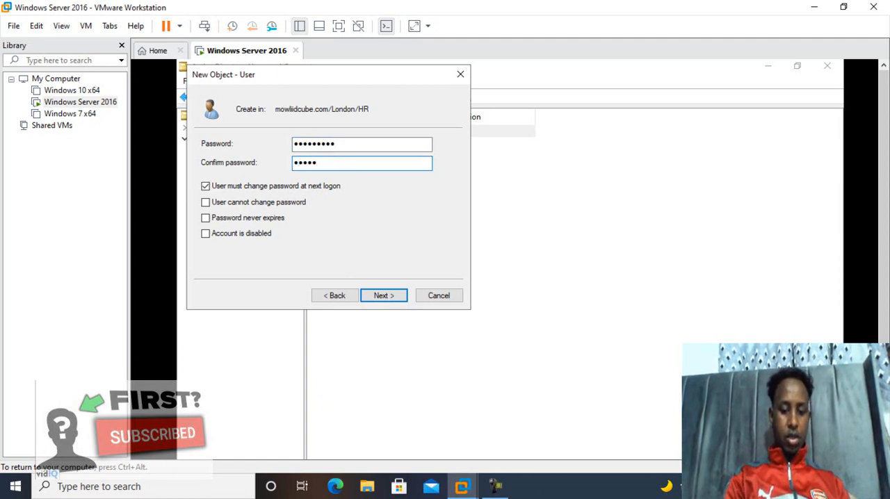
{"action": "type", "text": "••••"}
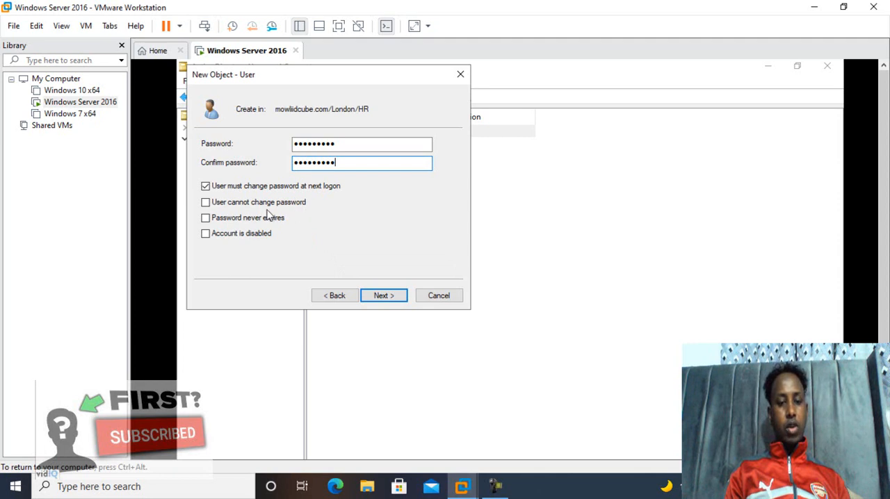
Step: Try to also enable User cannot change password, and finish creating Tech-user-1 with a password change required at next logon
{"action": "left_click", "coordinate": [206, 203]}
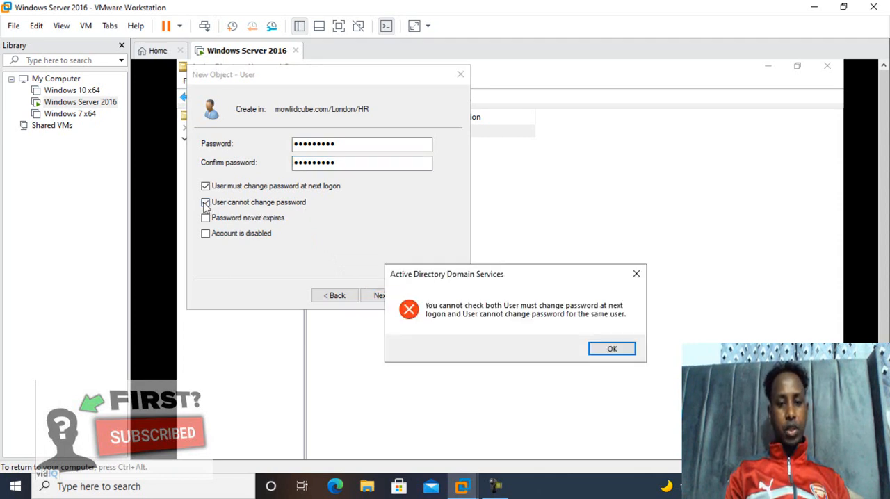
{"action": "left_click", "coordinate": [636, 277]}
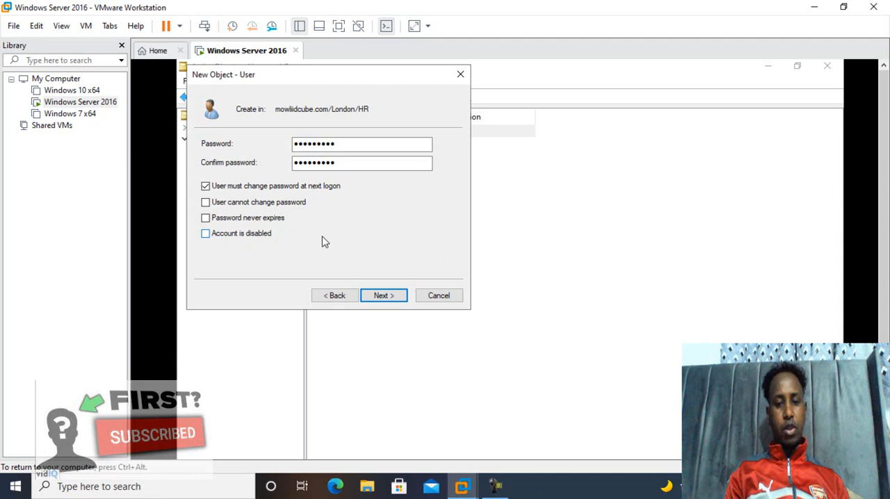
{"action": "left_click", "coordinate": [384, 295]}
{"action": "left_click", "coordinate": [384, 296]}
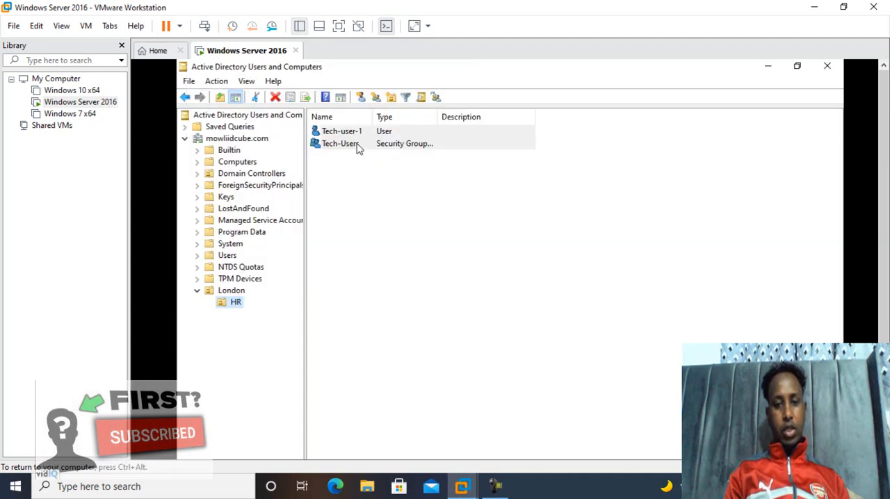
Step: Start another user in the HR unit with first name, full name and logon name Tech-user-2, and continue to the password settings
{"action": "left_click", "coordinate": [361, 98]}
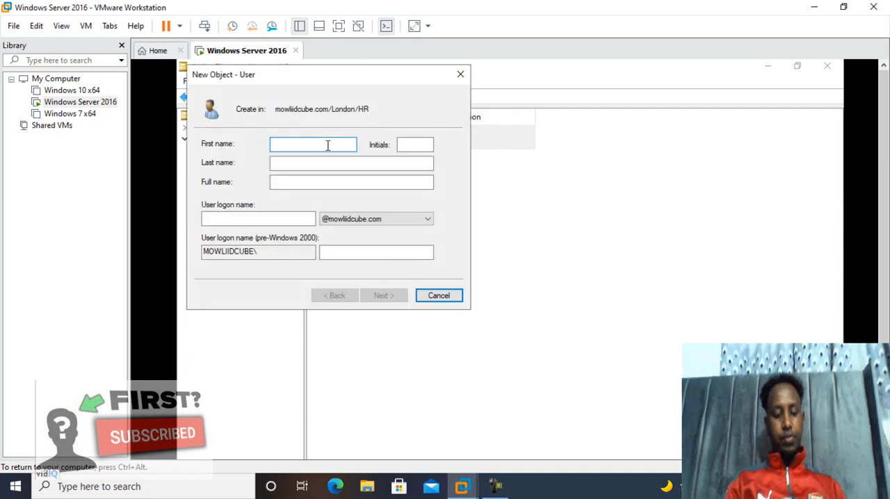
{"action": "type", "text": "Tech"}
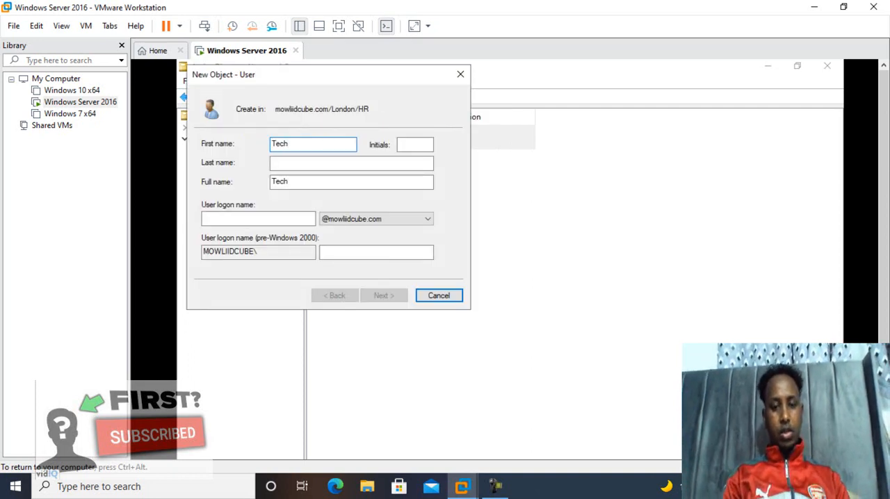
{"action": "type", "text": "-user-2"}
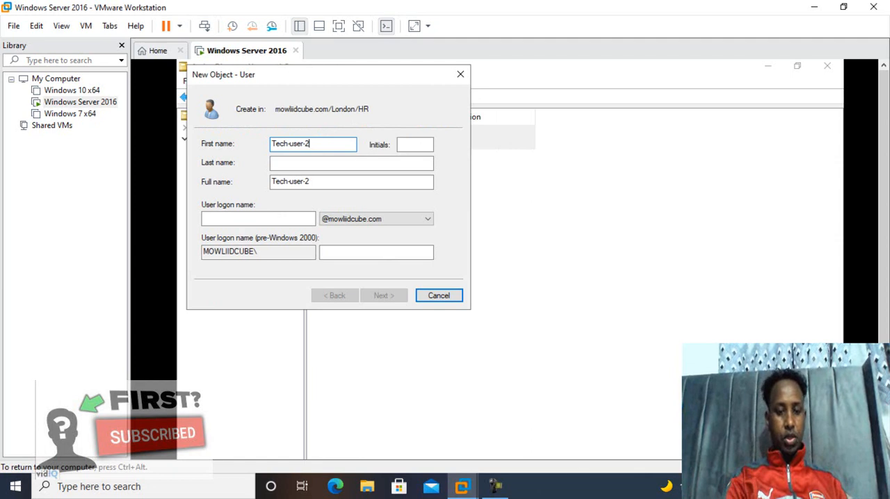
{"action": "key", "text": "ctrl+a"}
{"action": "key", "text": "ctrl+c"}
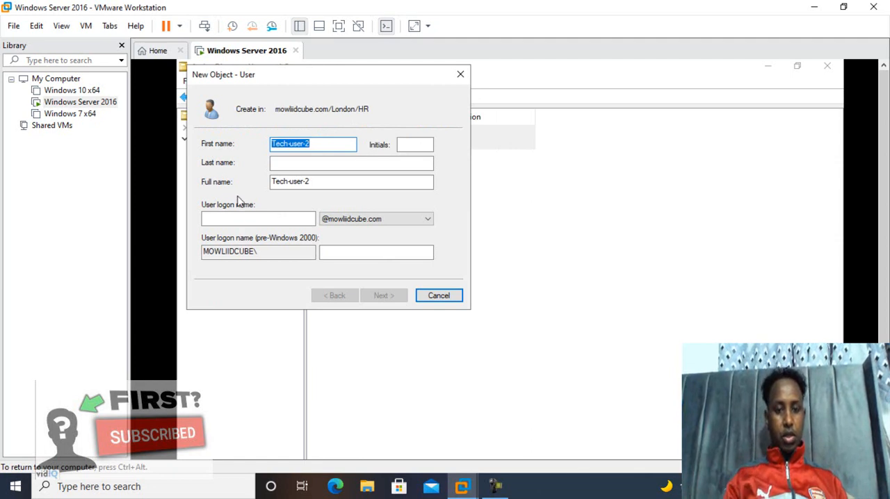
{"action": "left_click", "coordinate": [247, 219]}
{"action": "key", "text": "ctrl+v"}
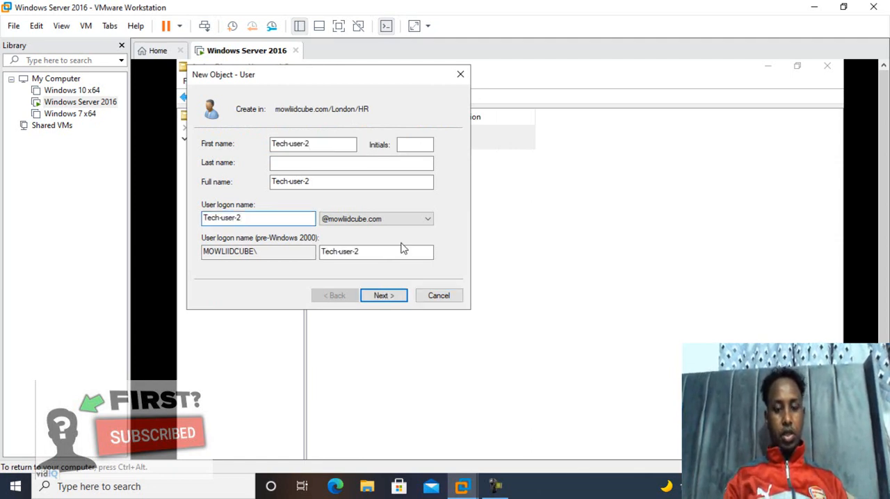
{"action": "left_click", "coordinate": [384, 297]}
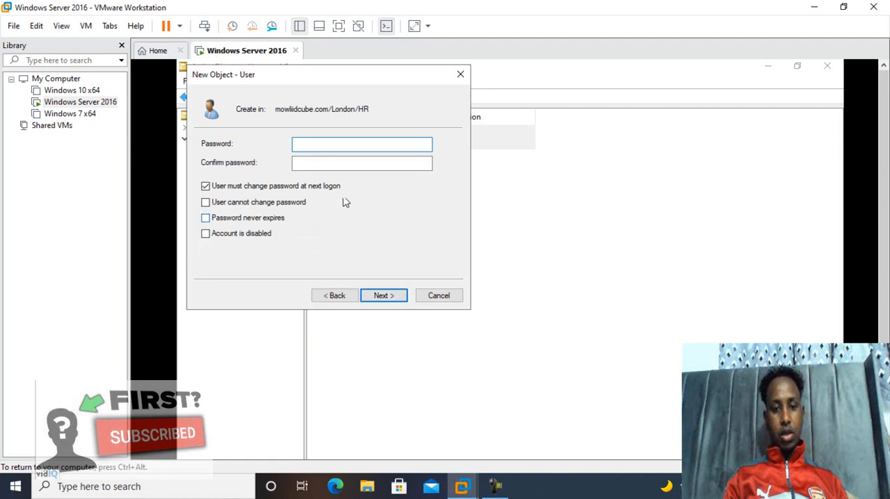
Step: Enter and confirm the account password for Tech-user-2, and finish creating the user with a password change required at next logon
{"action": "type", "text": "Psword1"}
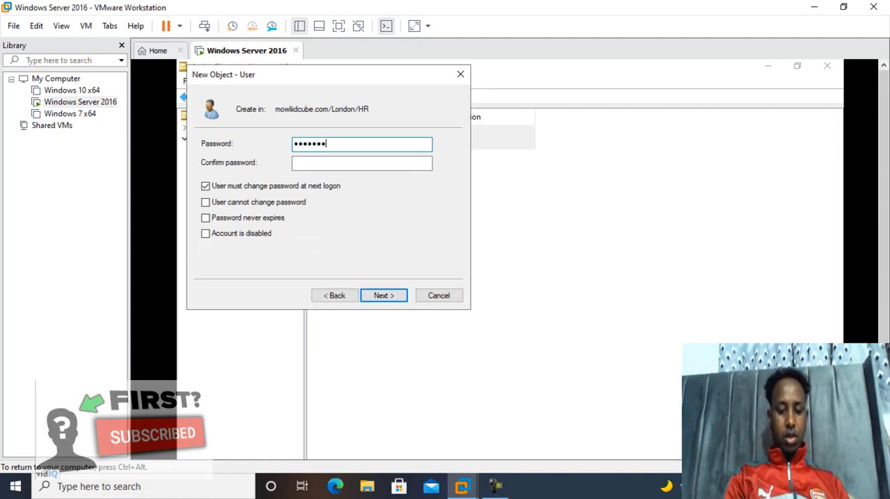
{"action": "left_click", "coordinate": [332, 163]}
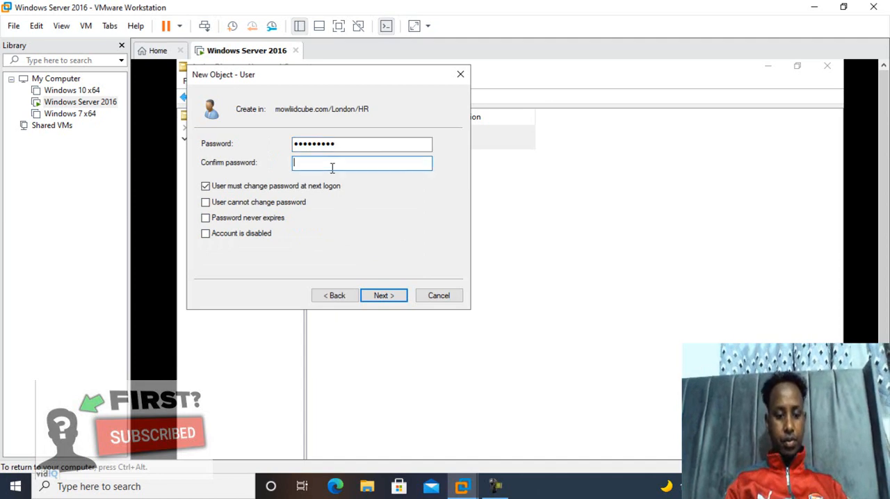
{"action": "type", "text": "Pass"}
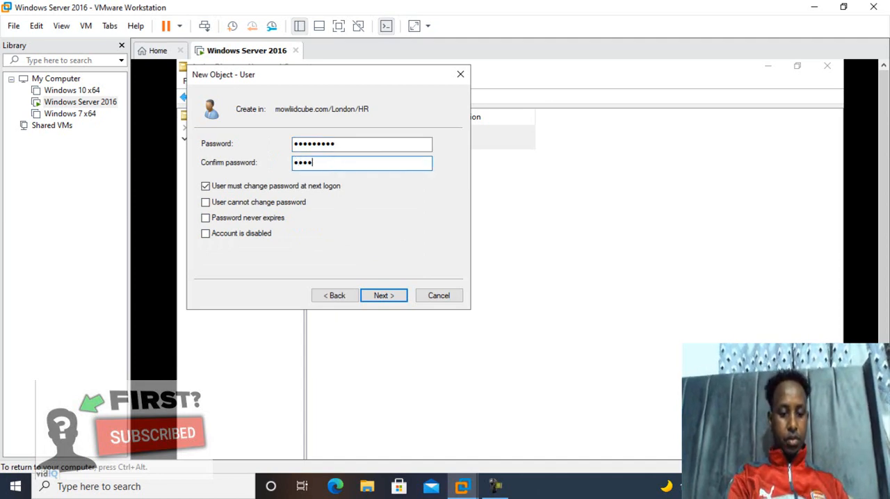
{"action": "type", "text": "word1"}
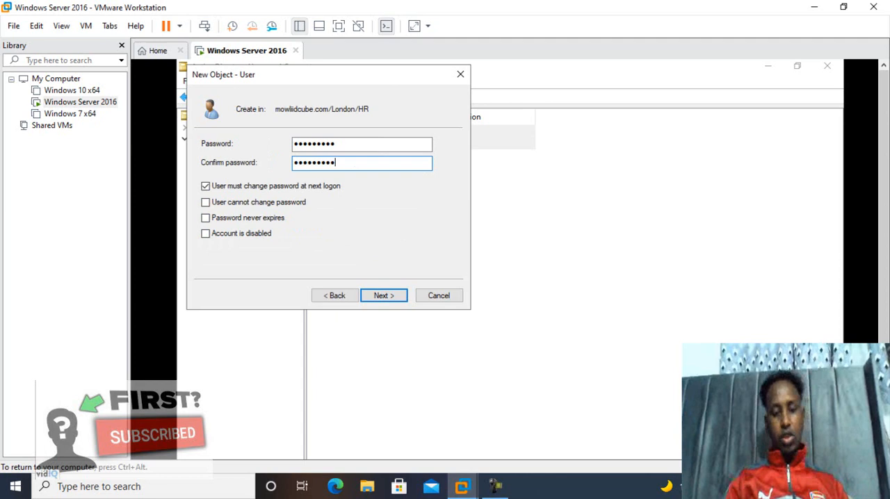
{"action": "left_click", "coordinate": [378, 296]}
{"action": "left_click", "coordinate": [382, 295]}
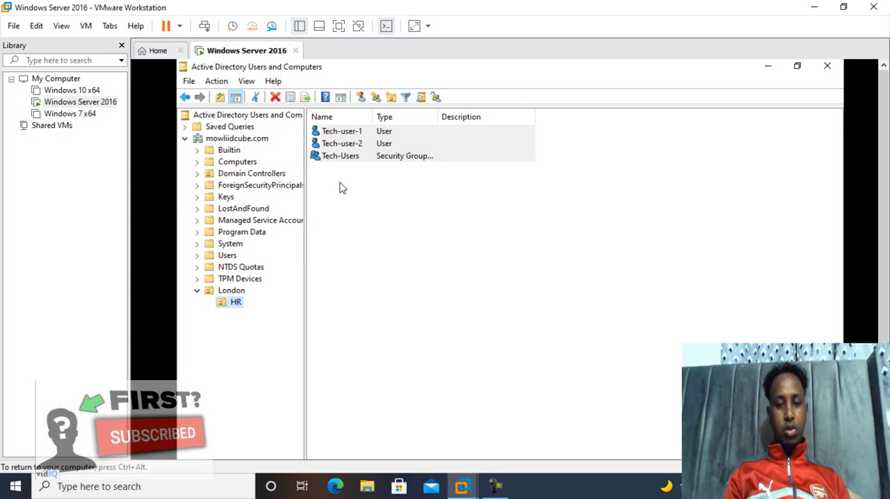
Step: Add all objects in the HR unit to the Tech-Users group, picking the group from a search of the domain's groups
{"action": "key", "text": "ctrl+a"}
{"action": "right_click", "coordinate": [345, 137]}
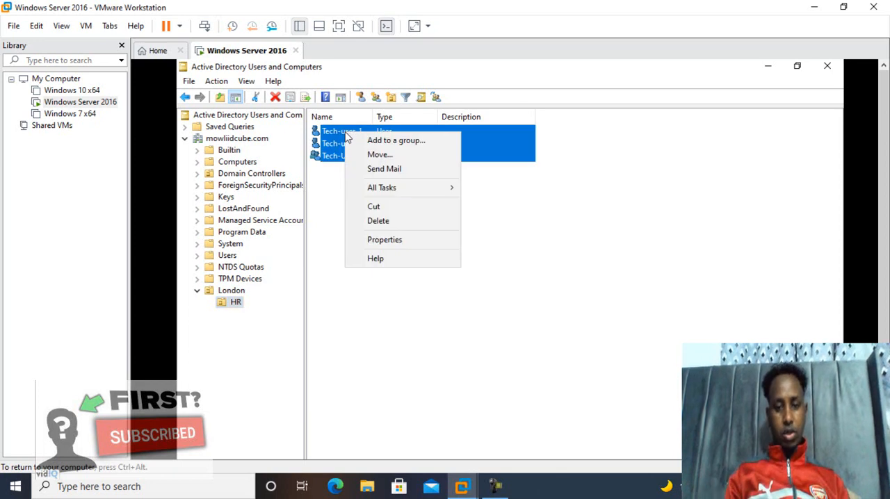
{"action": "left_click", "coordinate": [372, 141]}
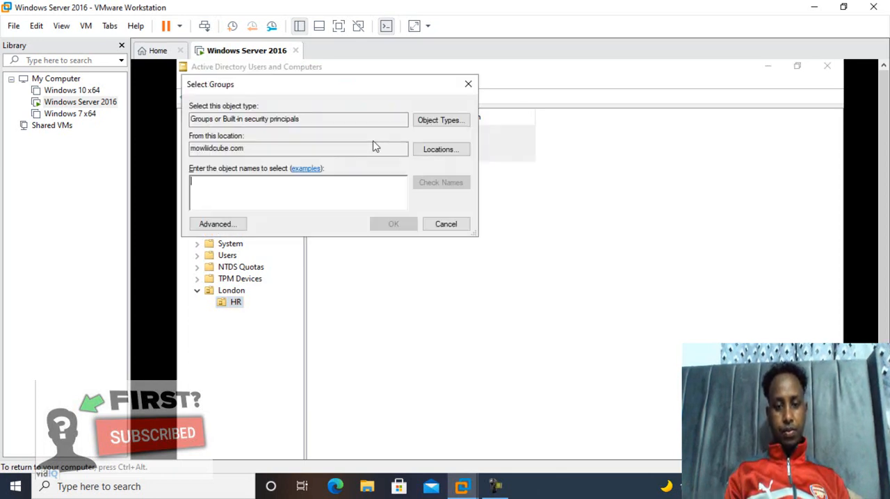
{"action": "left_click", "coordinate": [224, 226]}
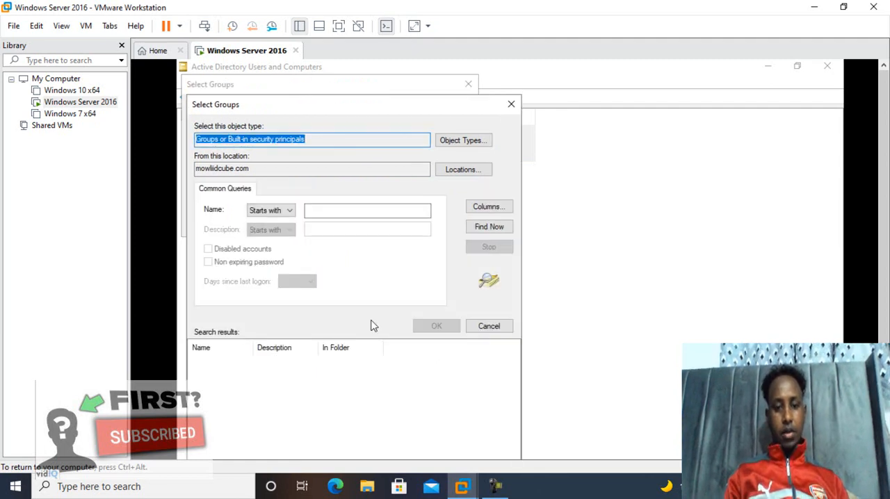
{"action": "left_click", "coordinate": [491, 230]}
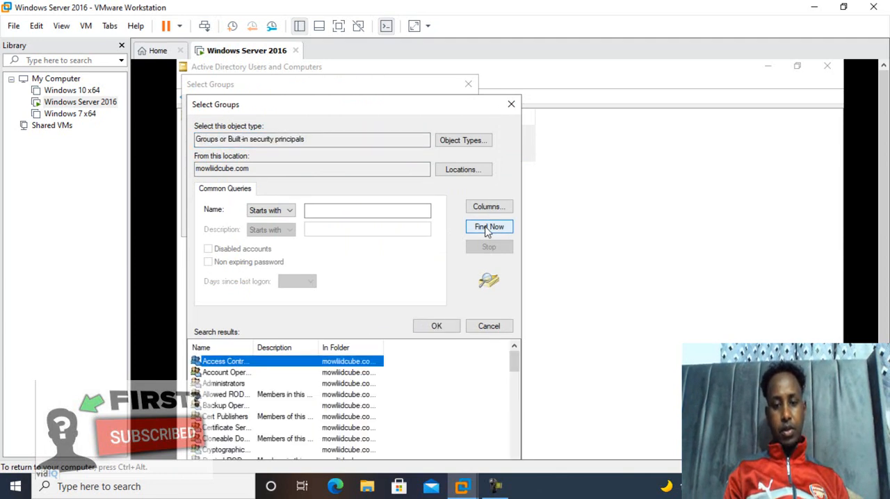
{"action": "left_click_drag", "start_coordinate": [453, 105], "coordinate": [451, 65]}
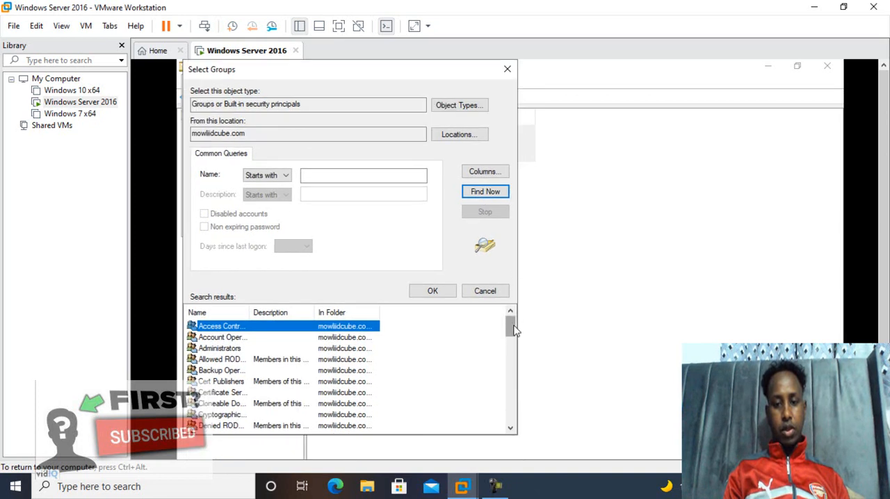
{"action": "left_click_drag", "start_coordinate": [510, 332], "coordinate": [524, 420]}
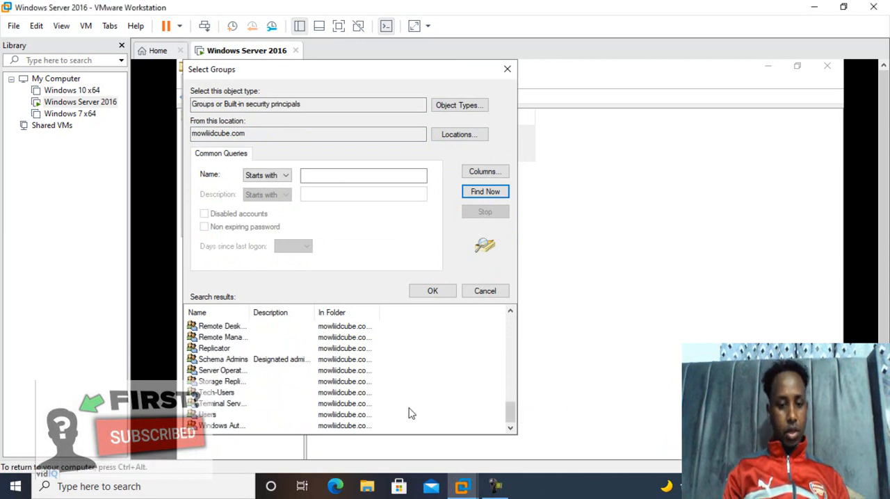
{"action": "left_click", "coordinate": [220, 393]}
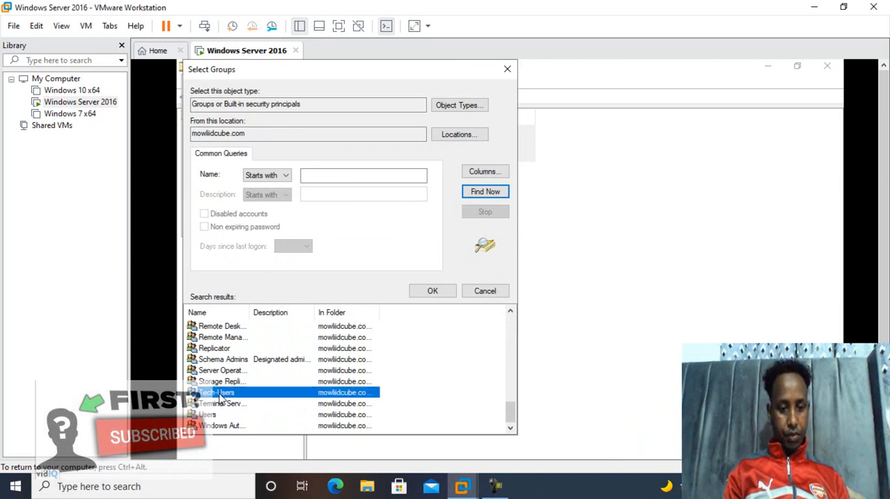
{"action": "left_click", "coordinate": [429, 292]}
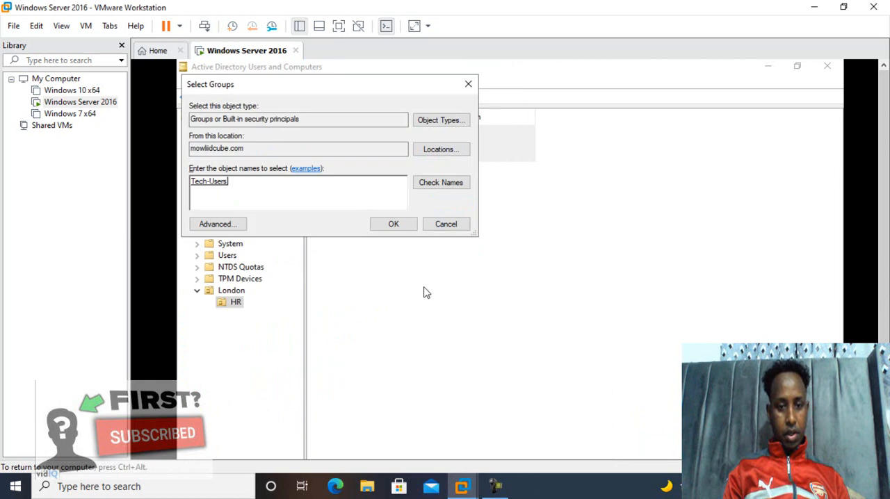
{"action": "left_click", "coordinate": [394, 225]}
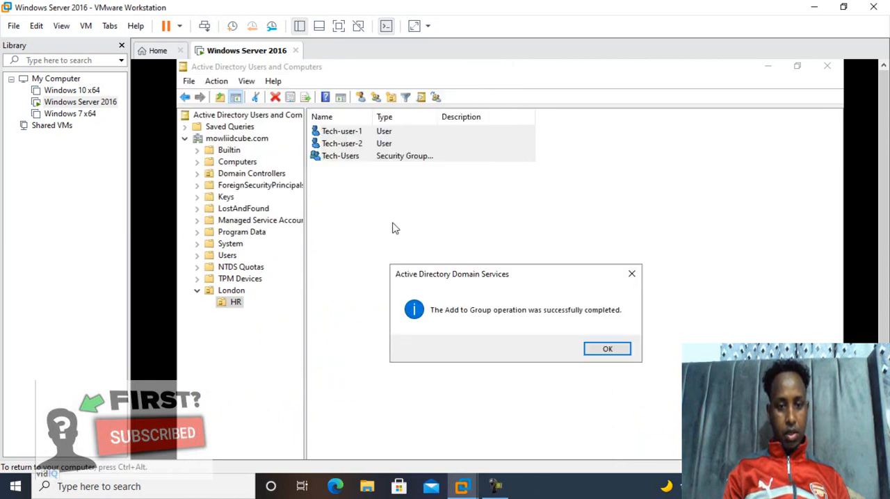
{"action": "left_click", "coordinate": [614, 351]}
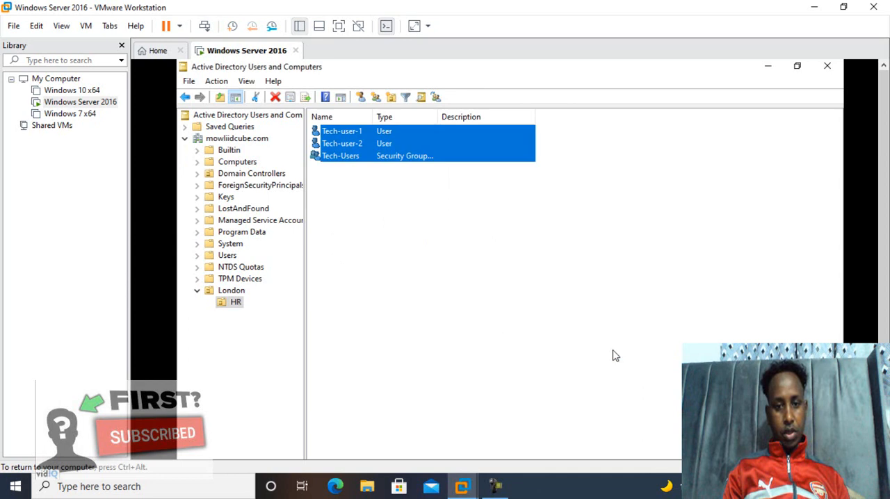
{"action": "left_click", "coordinate": [554, 331]}
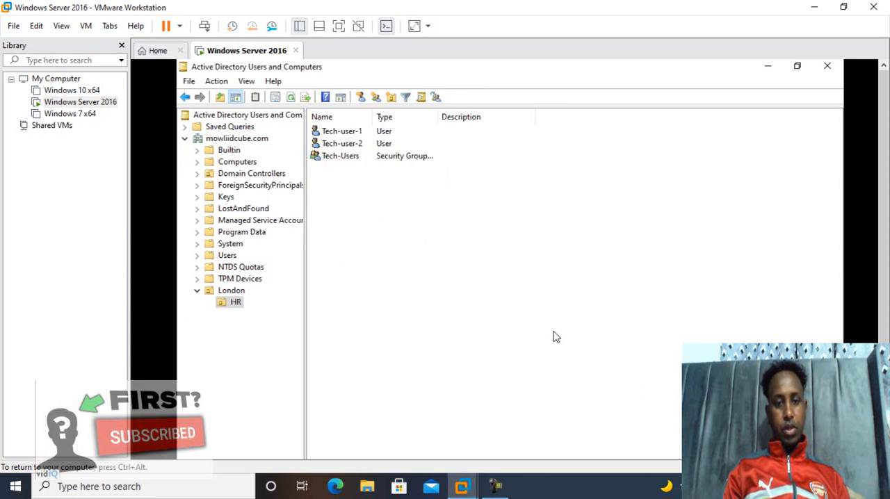
{"action": "left_click", "coordinate": [353, 157]}
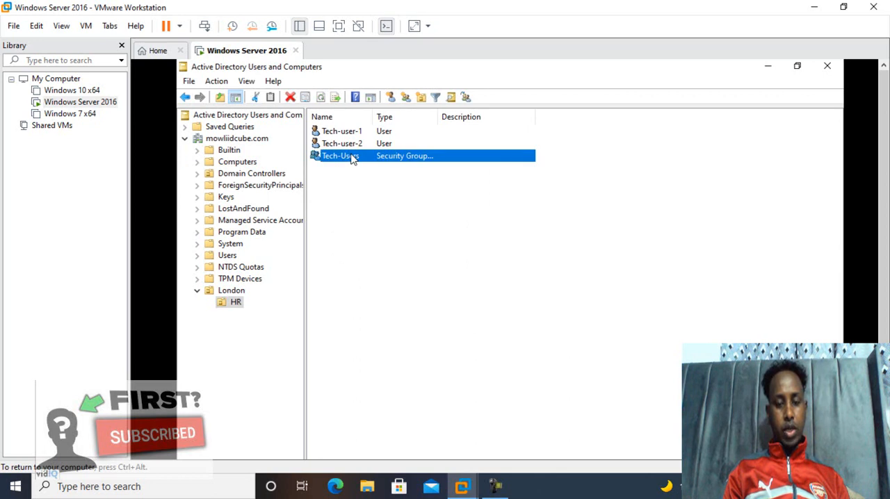
{"action": "right_click", "coordinate": [353, 157]}
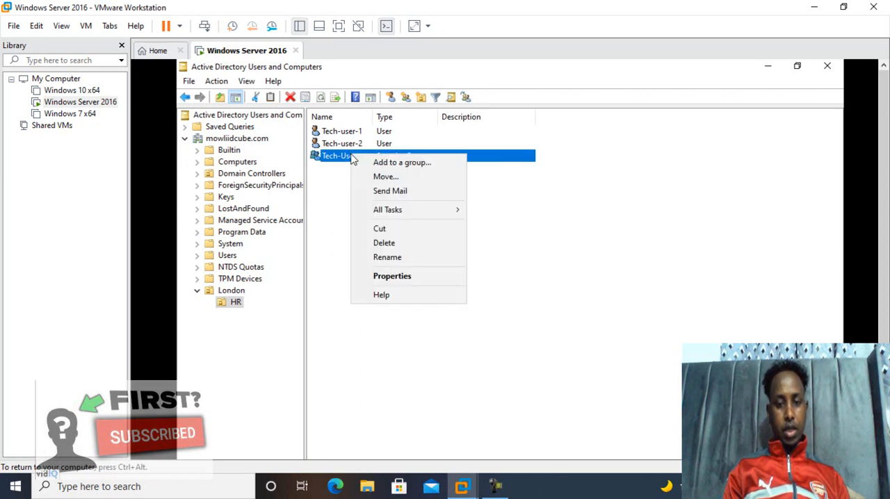
{"action": "left_click", "coordinate": [327, 186]}
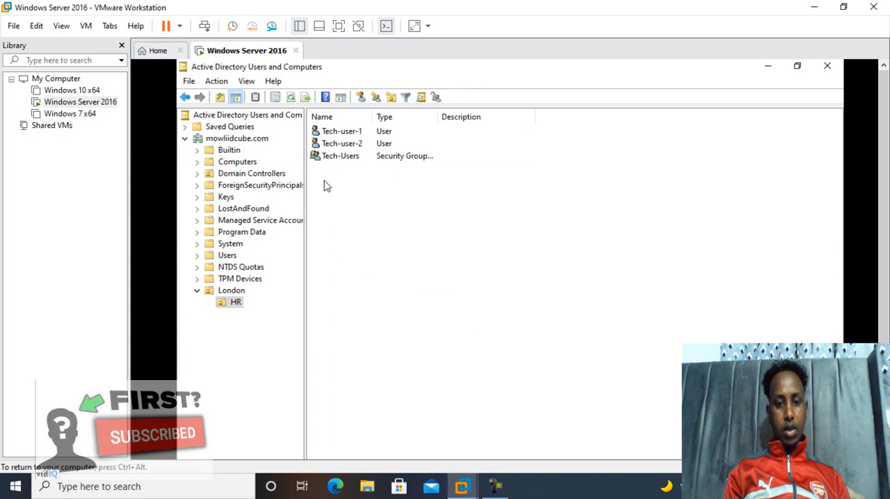
Step: Open the properties of Tech-user-2 in the HR unit and view its group memberships
{"action": "right_click", "coordinate": [352, 144]}
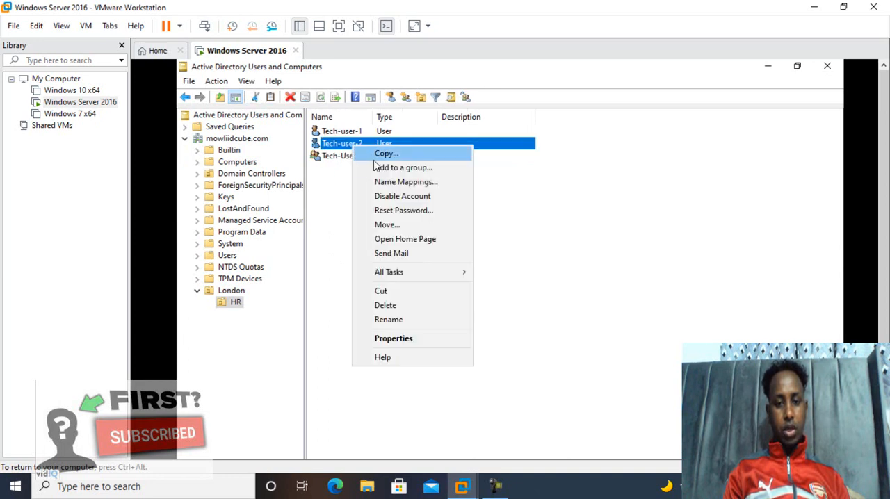
{"action": "left_click", "coordinate": [411, 338]}
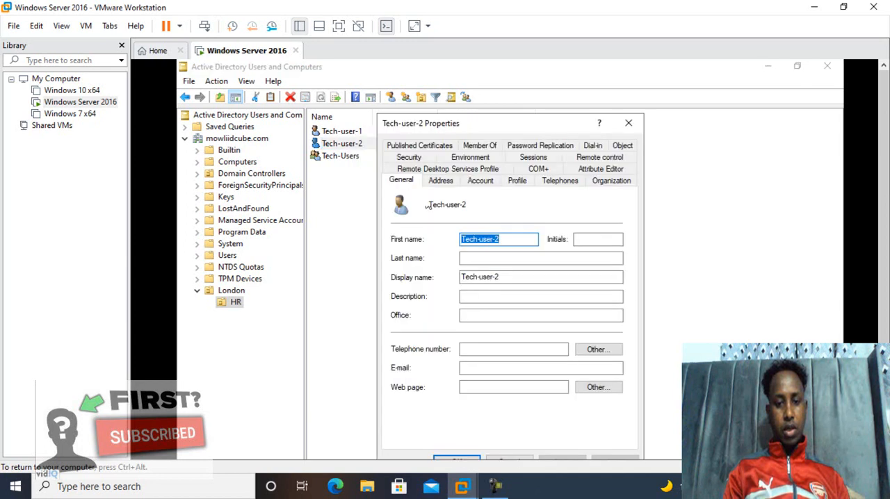
{"action": "left_click", "coordinate": [489, 146]}
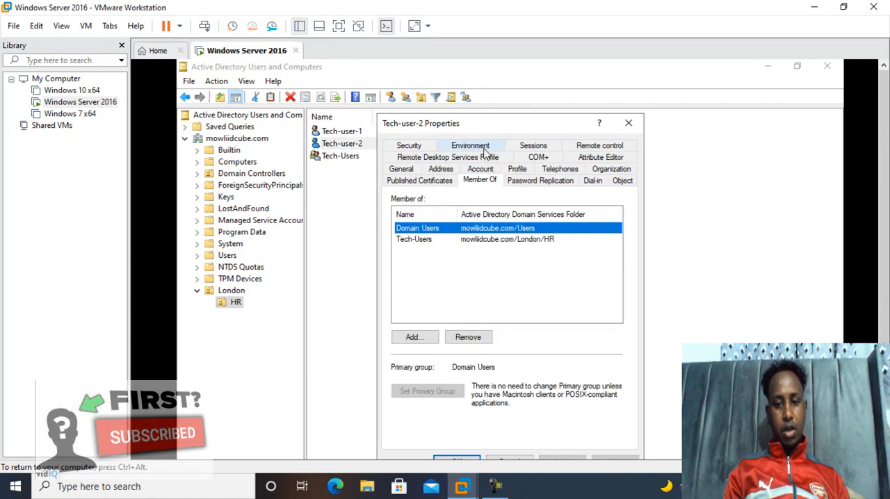
Step: Search the domain's groups for a membership to add to Tech-user-2, and pick Tech-Users from the results
{"action": "left_click", "coordinate": [415, 338]}
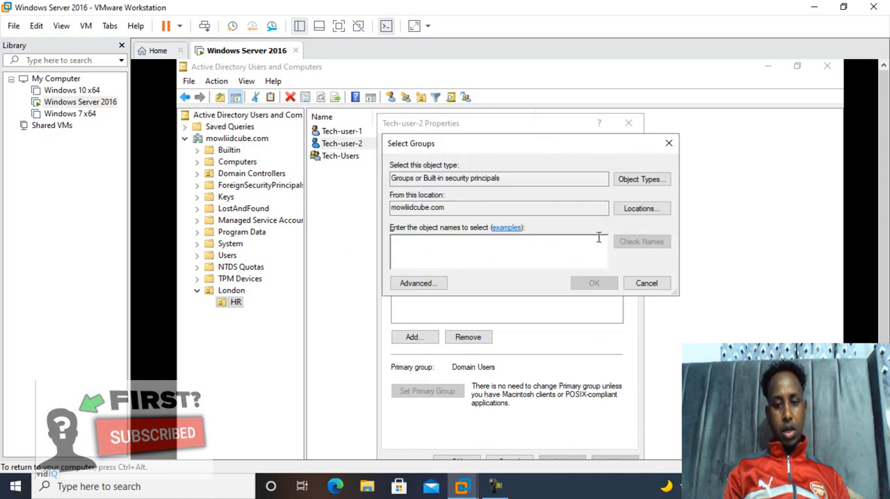
{"action": "left_click", "coordinate": [418, 283]}
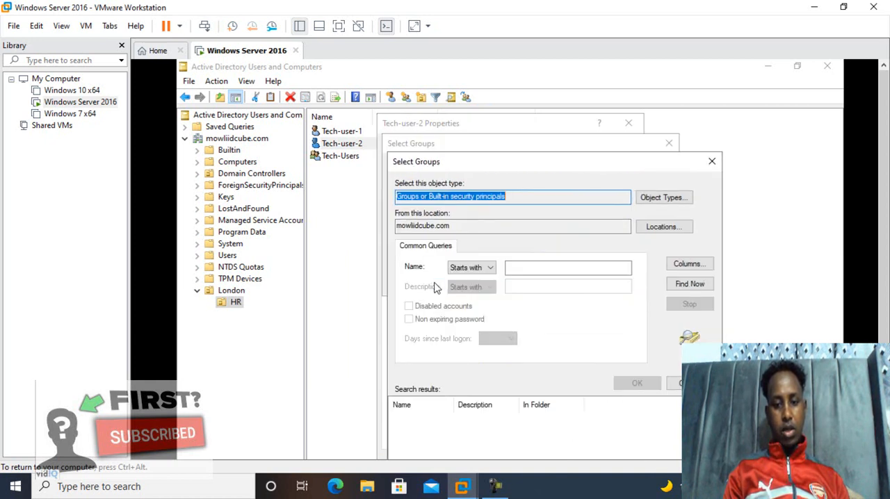
{"action": "left_click", "coordinate": [690, 283]}
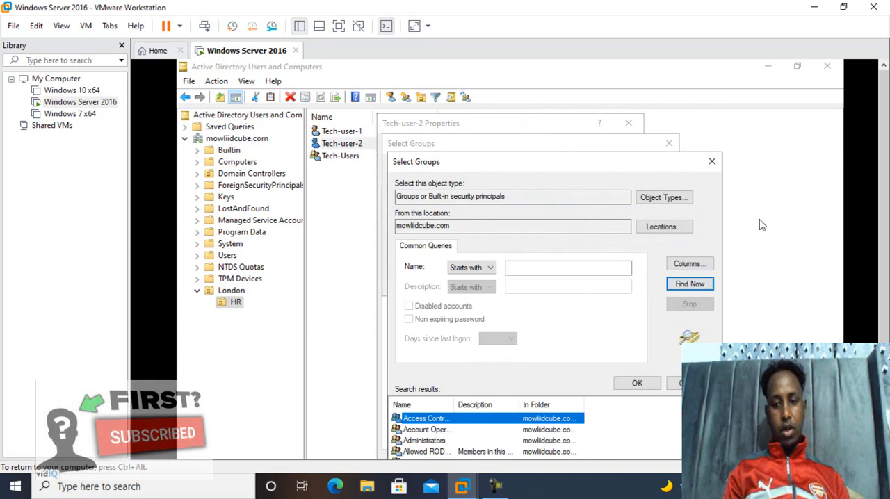
{"action": "left_click_drag", "start_coordinate": [636, 160], "coordinate": [602, 82]}
{"action": "left_click_drag", "start_coordinate": [674, 334], "coordinate": [678, 417]}
{"action": "left_click", "coordinate": [392, 433]}
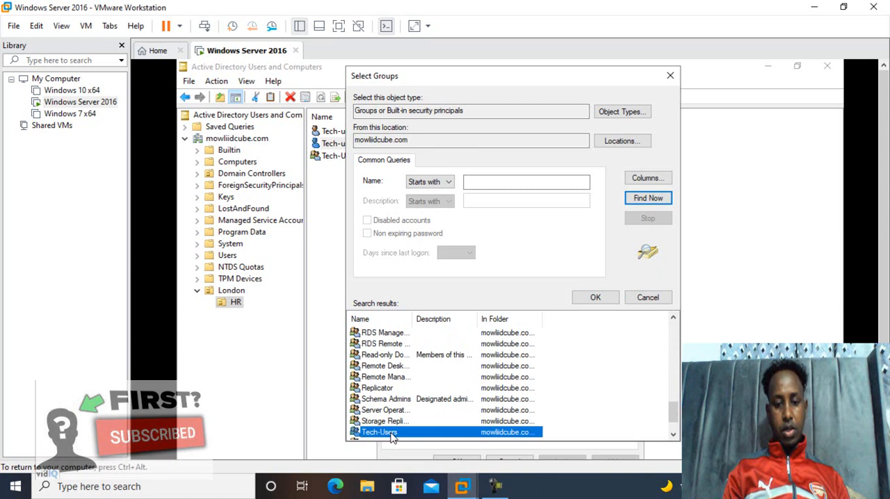
{"action": "left_click", "coordinate": [591, 297]}
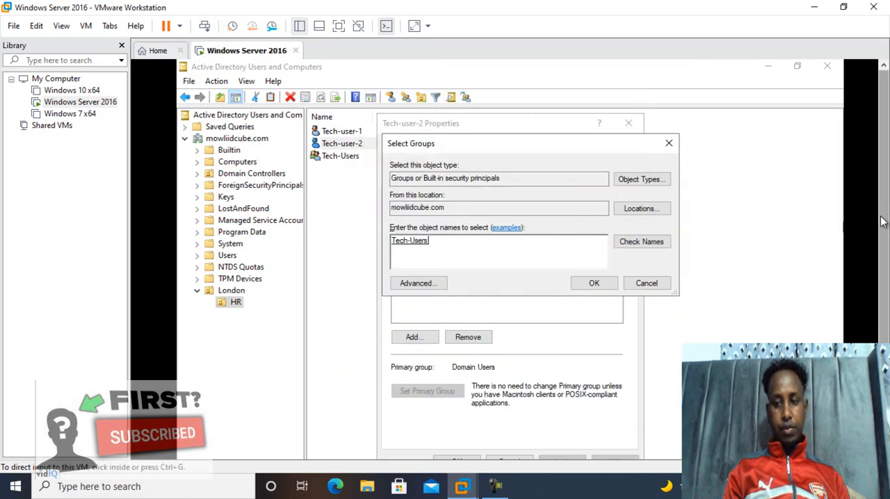
Step: Try to add the picked Tech-Users group to Tech-user-2's memberships, then apply and close the user's properties
{"action": "left_click_drag", "start_coordinate": [885, 227], "coordinate": [885, 270]}
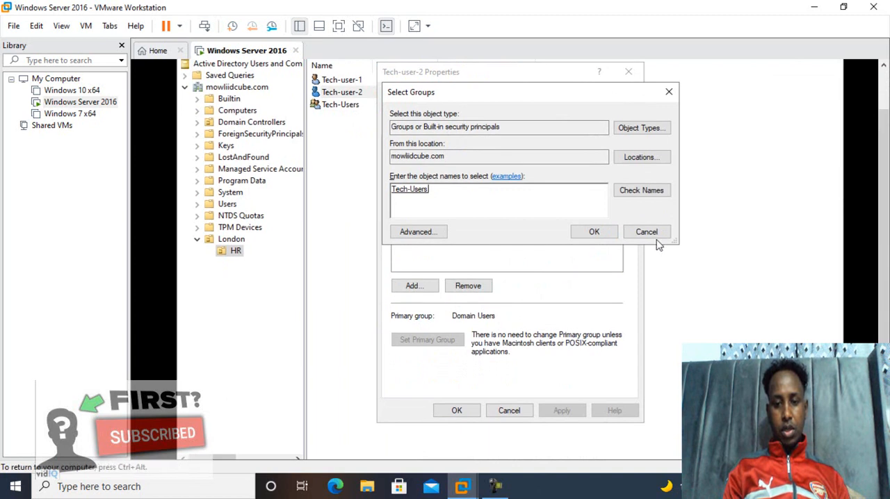
{"action": "left_click", "coordinate": [604, 234]}
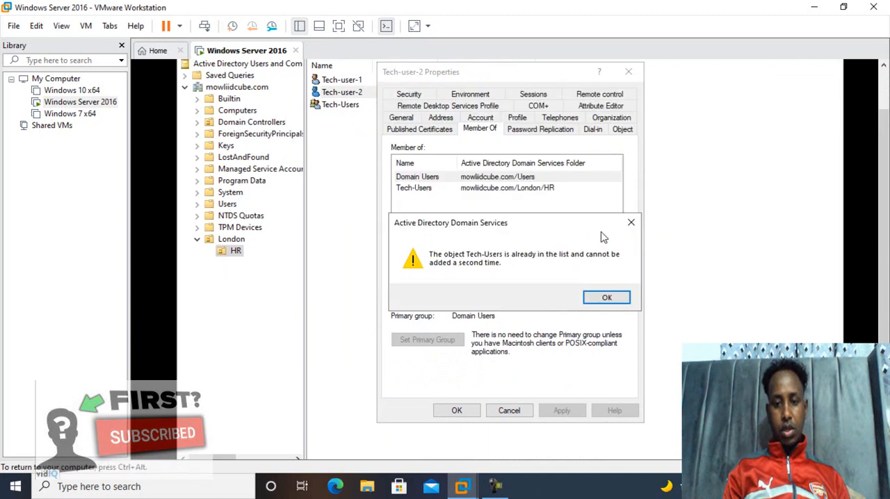
{"action": "left_click", "coordinate": [607, 297]}
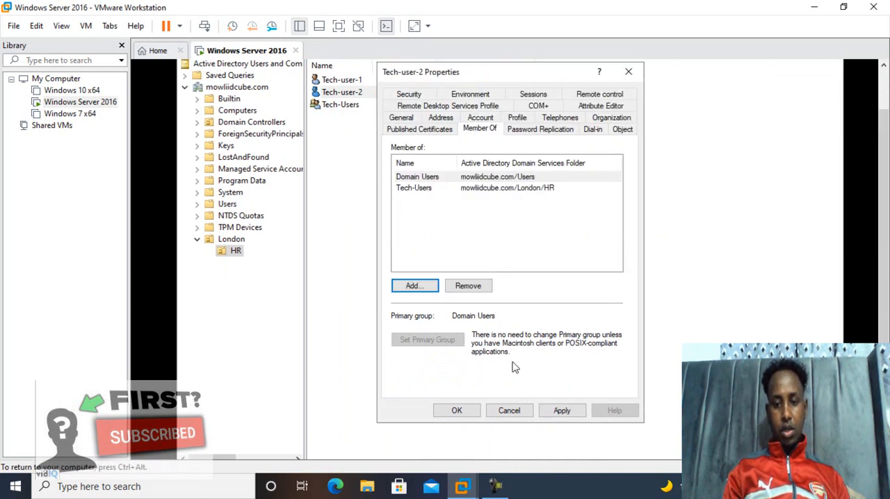
{"action": "left_click", "coordinate": [563, 411]}
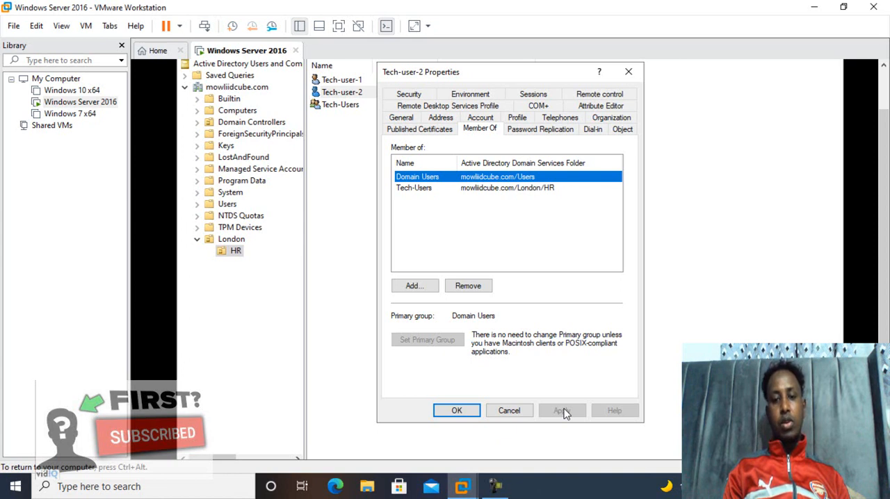
{"action": "left_click", "coordinate": [457, 412]}
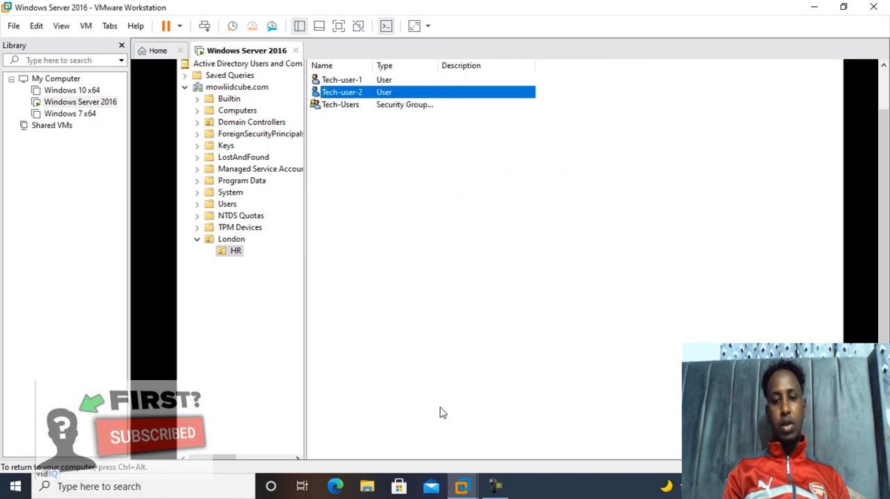
Step: Check the members of the Tech-Users group in its properties, close them, and show the contents of the London unit
{"action": "right_click", "coordinate": [348, 110]}
{"action": "left_click", "coordinate": [395, 227]}
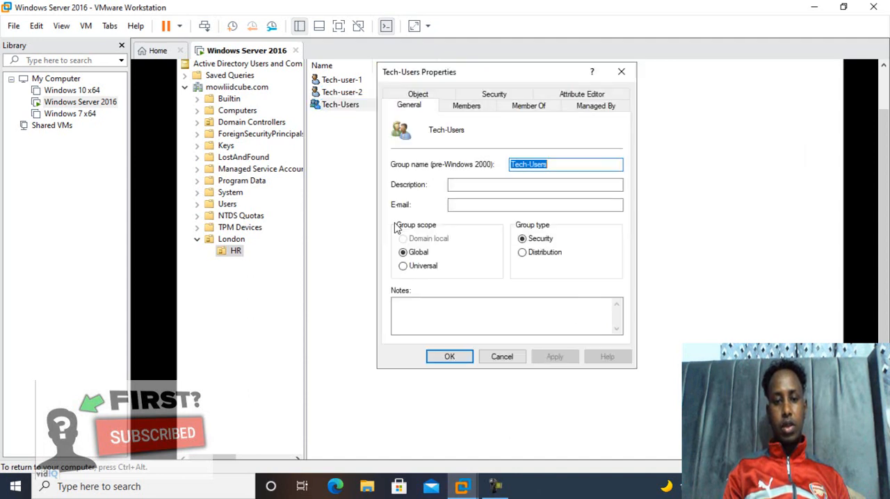
{"action": "left_click", "coordinate": [464, 110]}
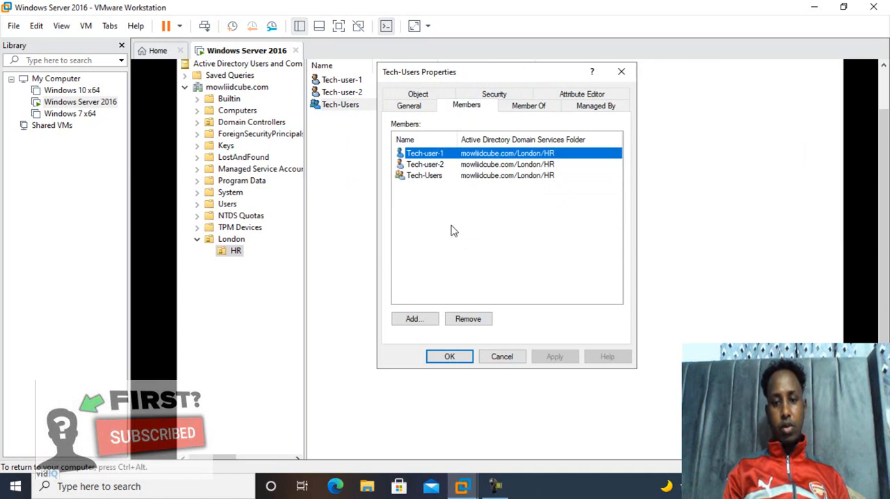
{"action": "left_click", "coordinate": [449, 357]}
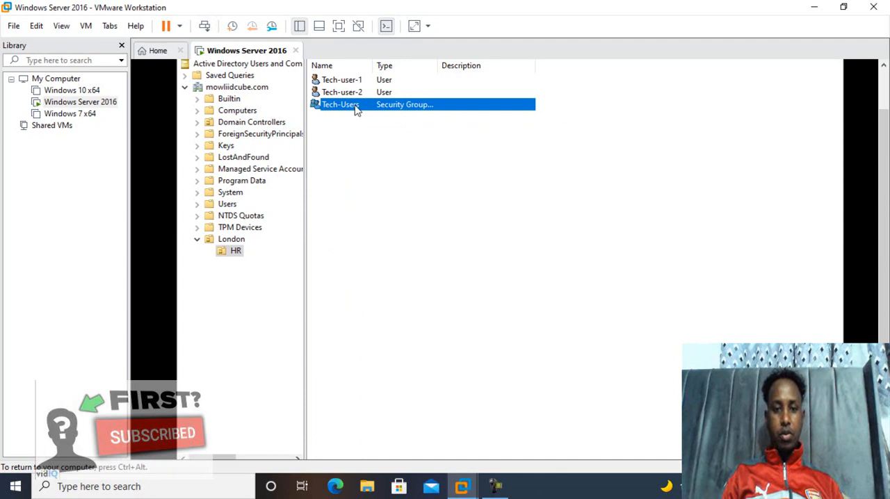
{"action": "left_click", "coordinate": [230, 240]}
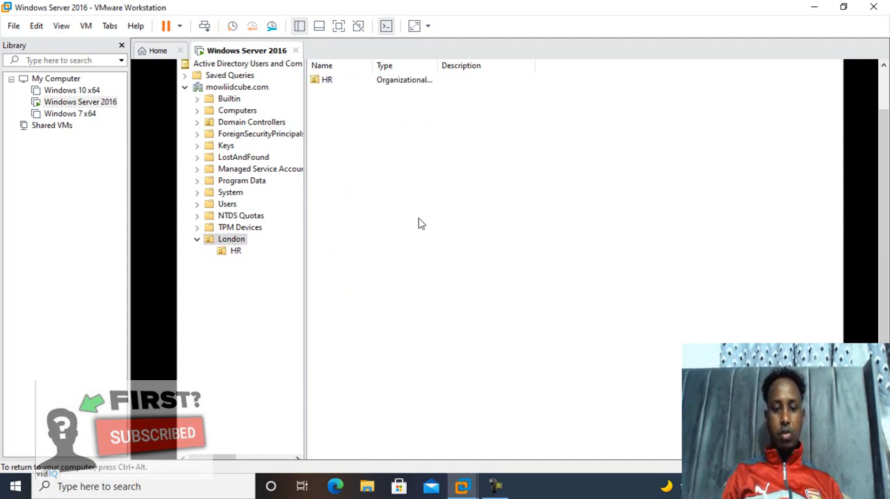